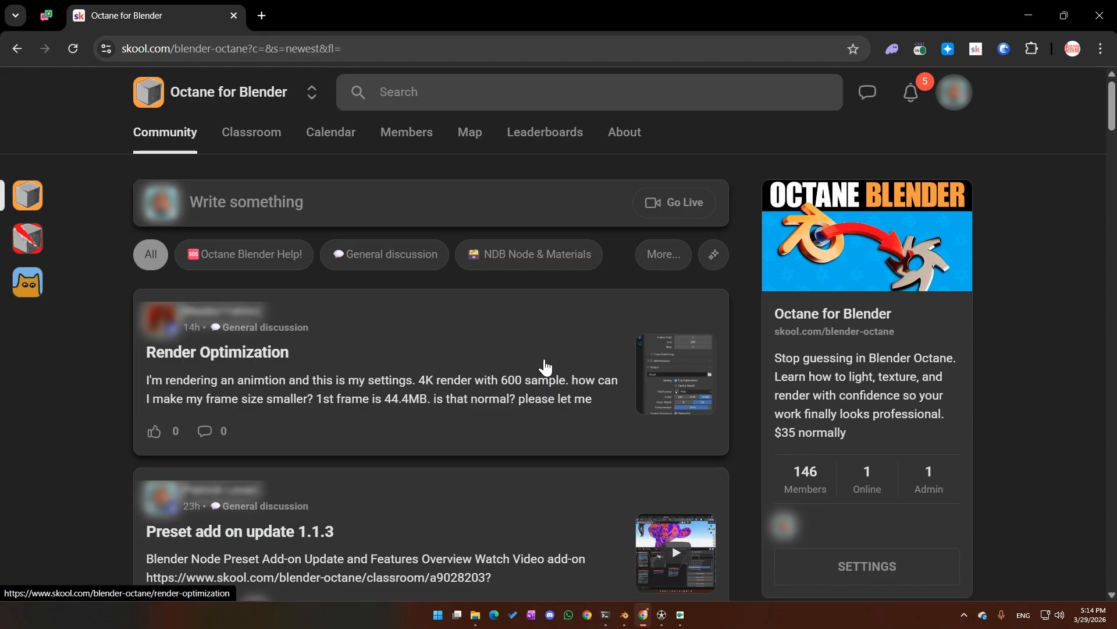
Step: Open the "Render Optimization" post, examine the attached screenshot of output settings at full size, and close the image
left_click(486, 337)
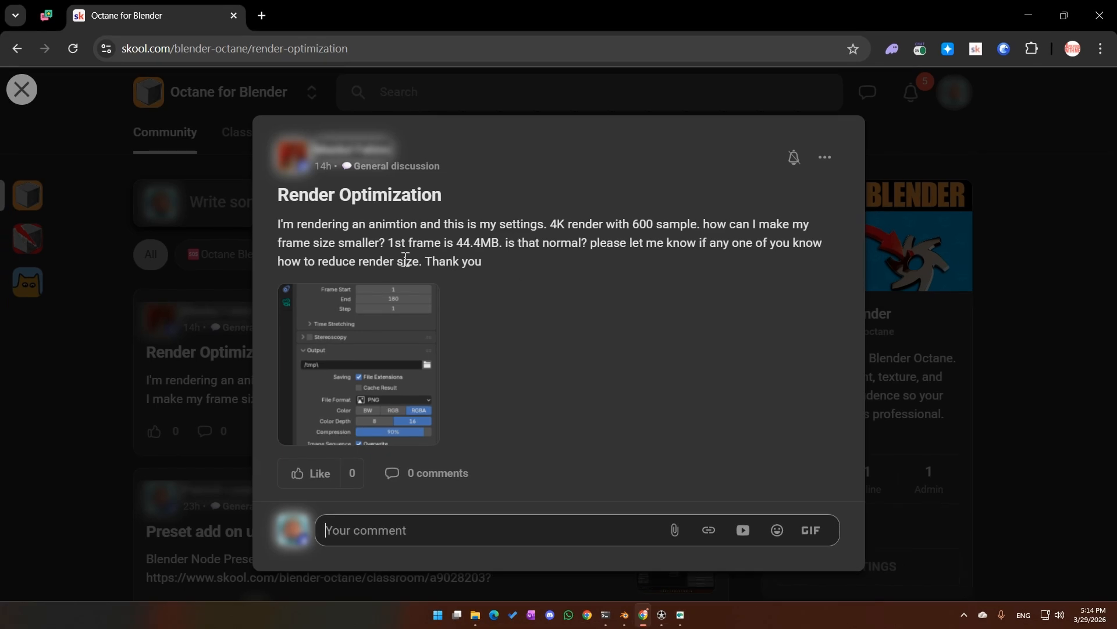
left_click(393, 339)
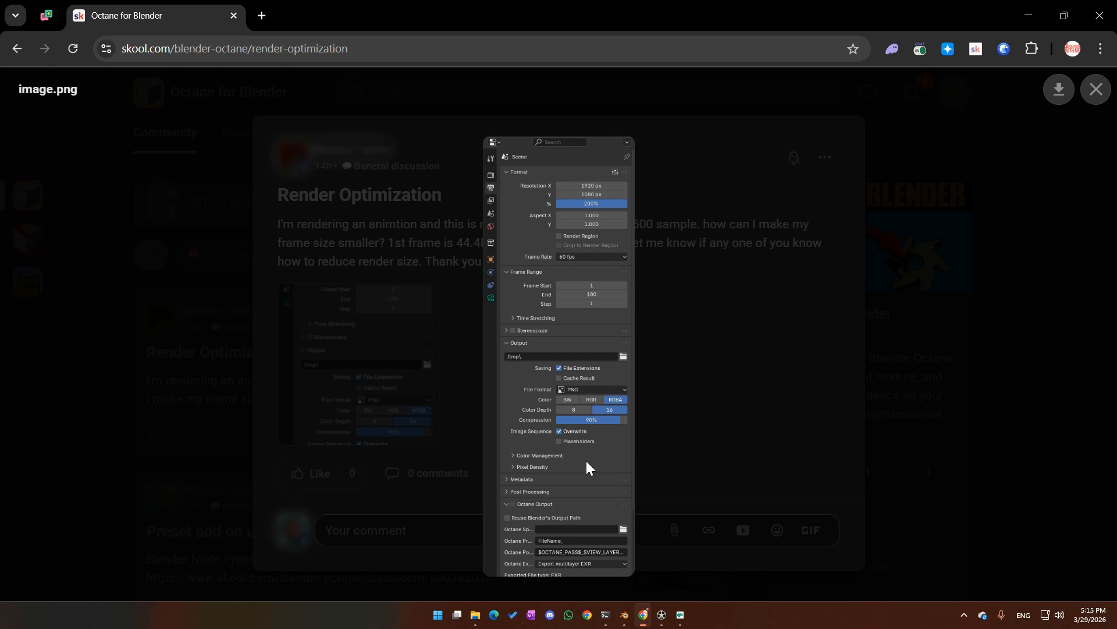
left_click(1096, 90)
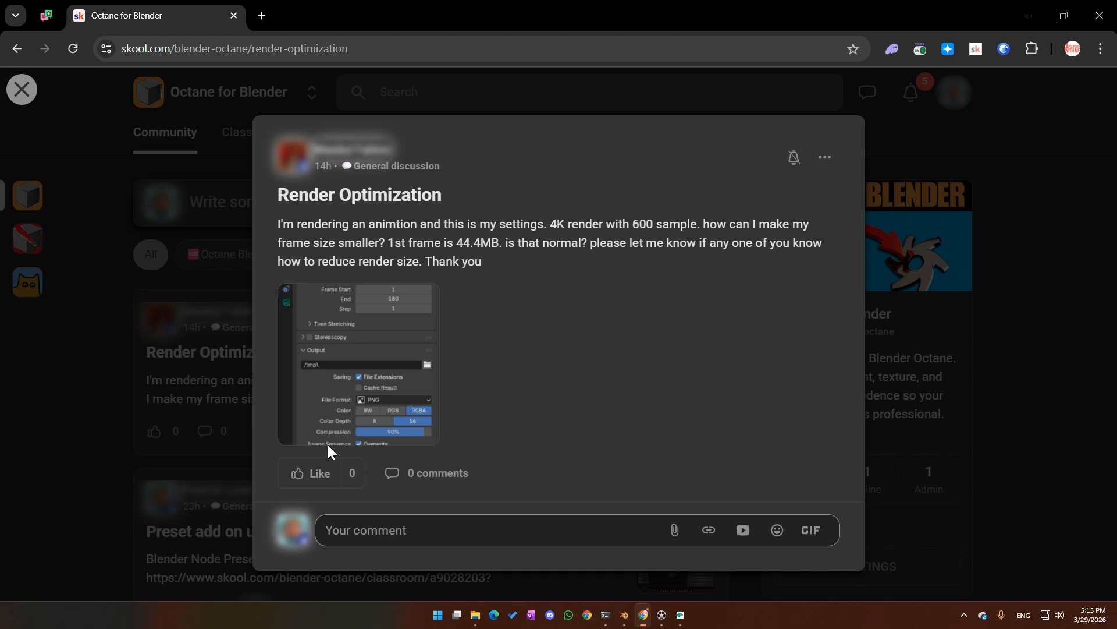
Step: Switch to Blender, widen the properties editor, set the output Media Type to Video, and review the encoding settings
mouse_move(668, 617)
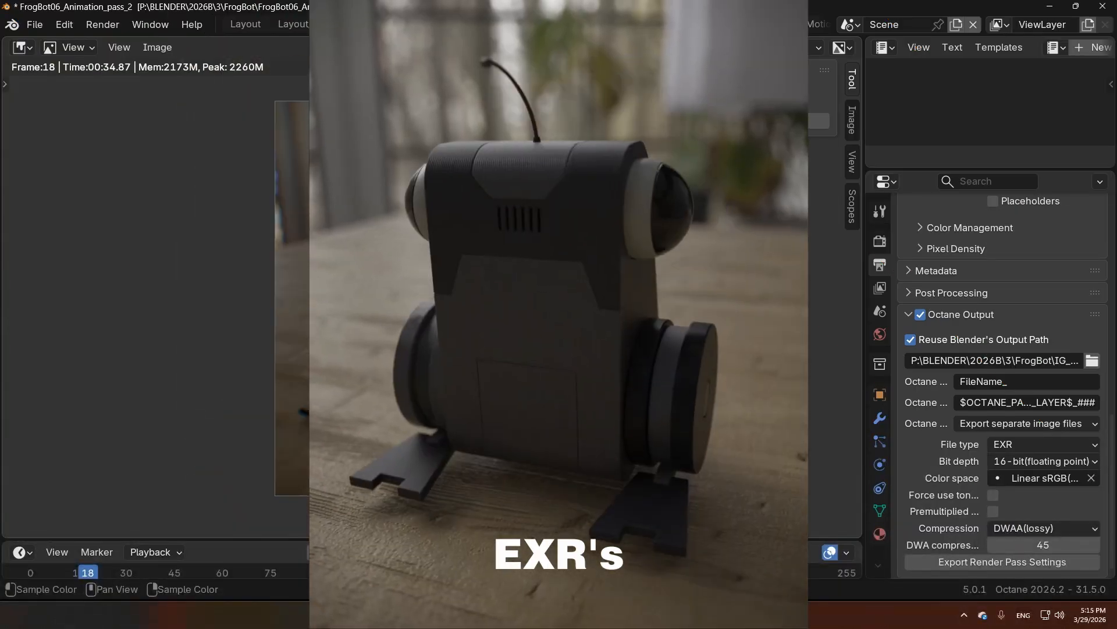
left_click_drag(867, 353, 801, 352)
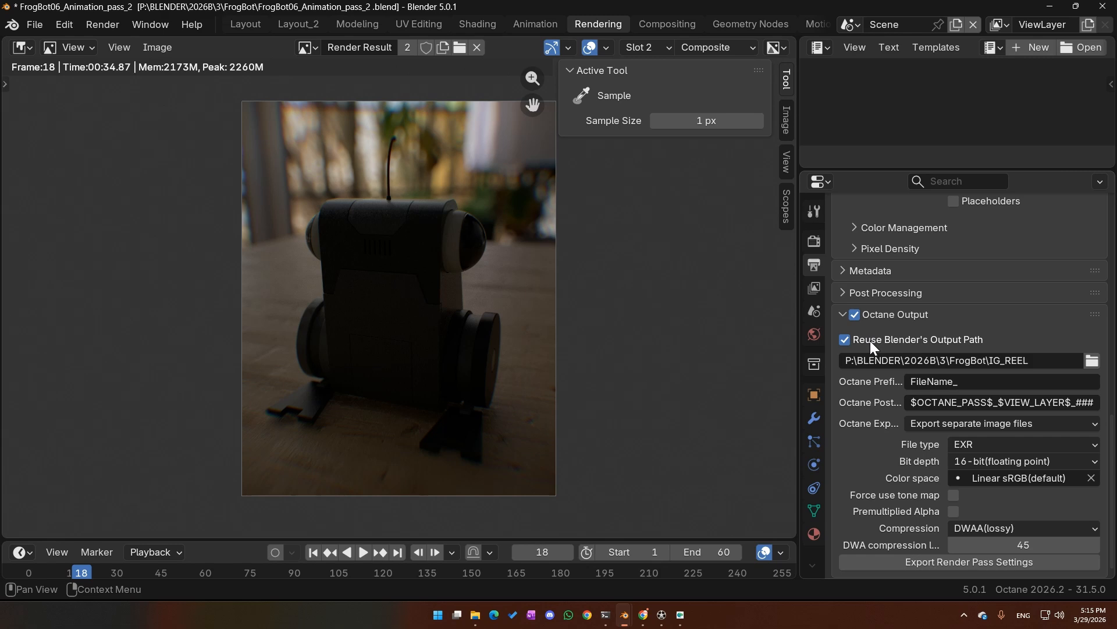
scroll(870, 340, "up", 10)
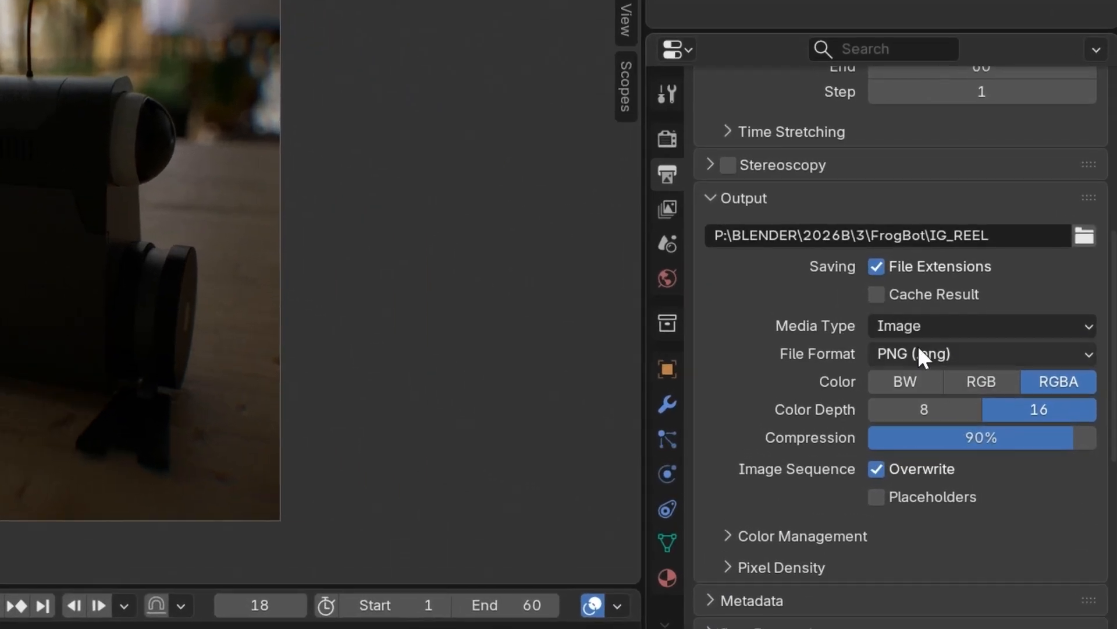
left_click(917, 327)
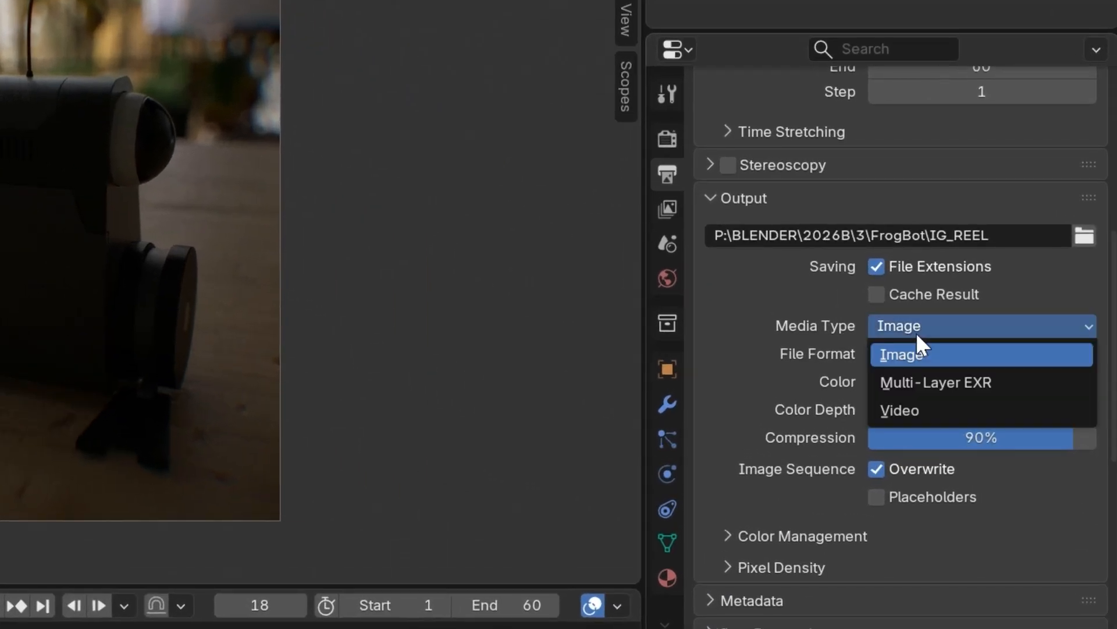
left_click(902, 410)
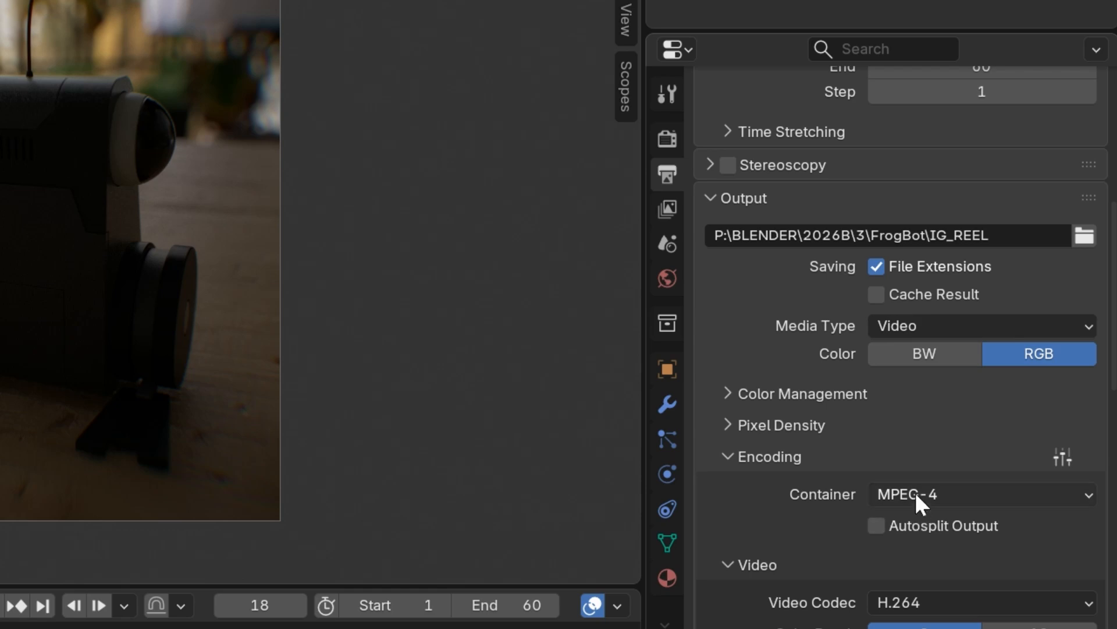
scroll(917, 493, "down", 11)
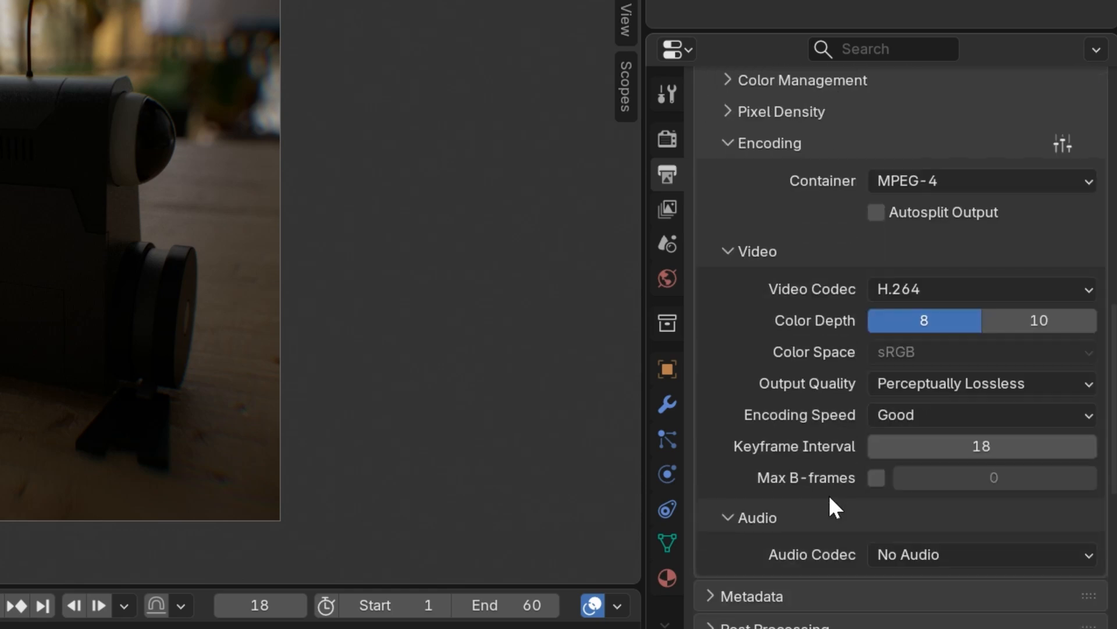
scroll(832, 500, "up", 14)
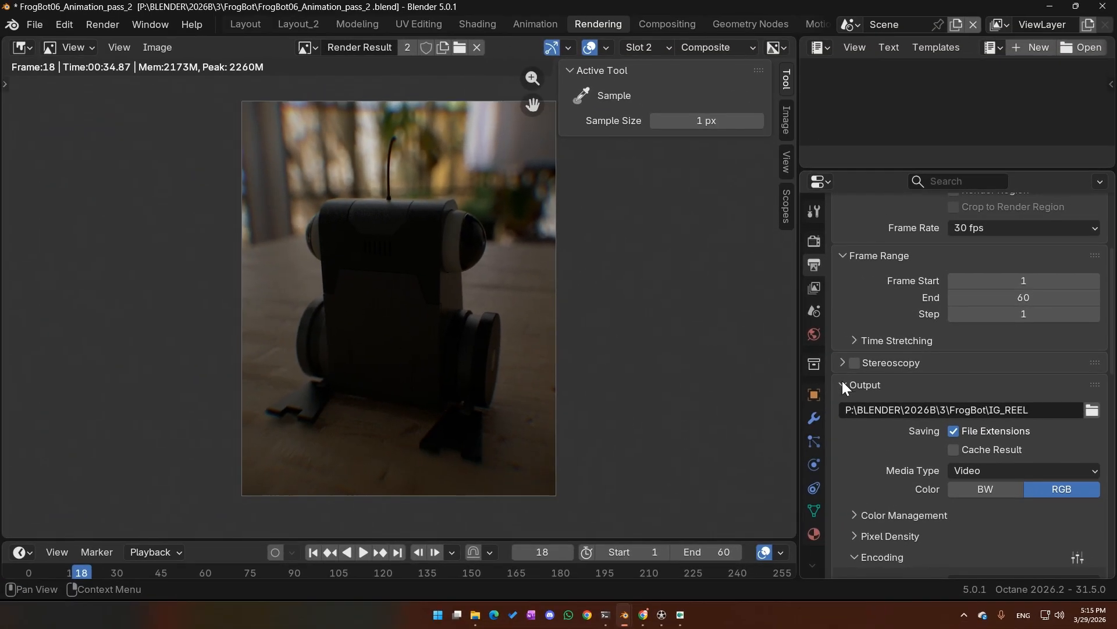
Step: Collapse the Output section and set the Octane Output export mode to Export multilayer EXR
left_click(841, 384)
scroll(846, 389, "down", 5)
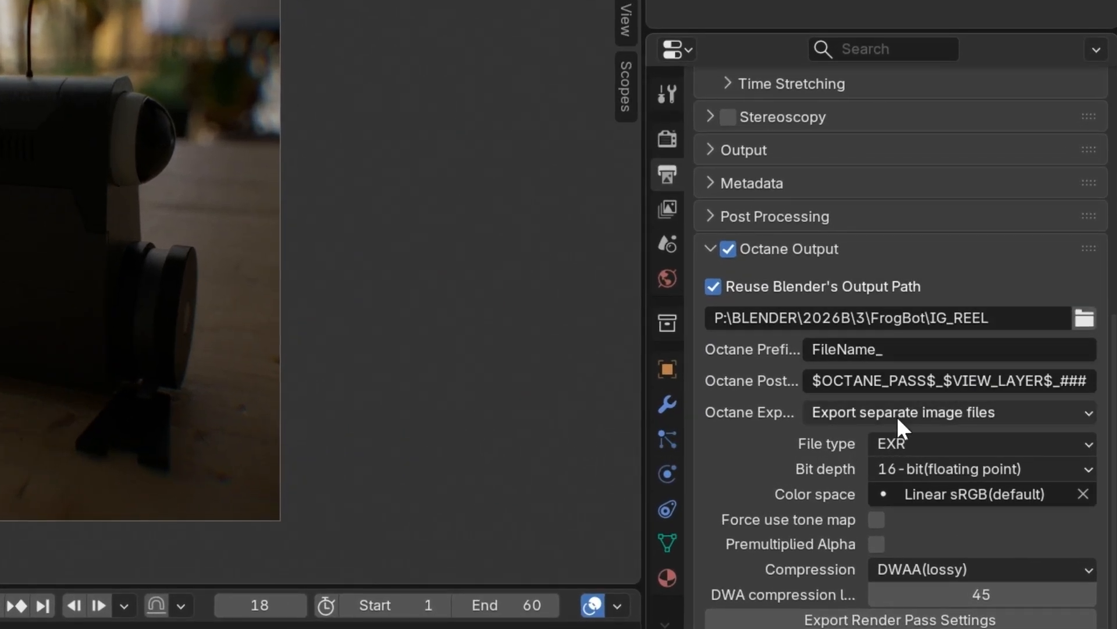
left_click(850, 414)
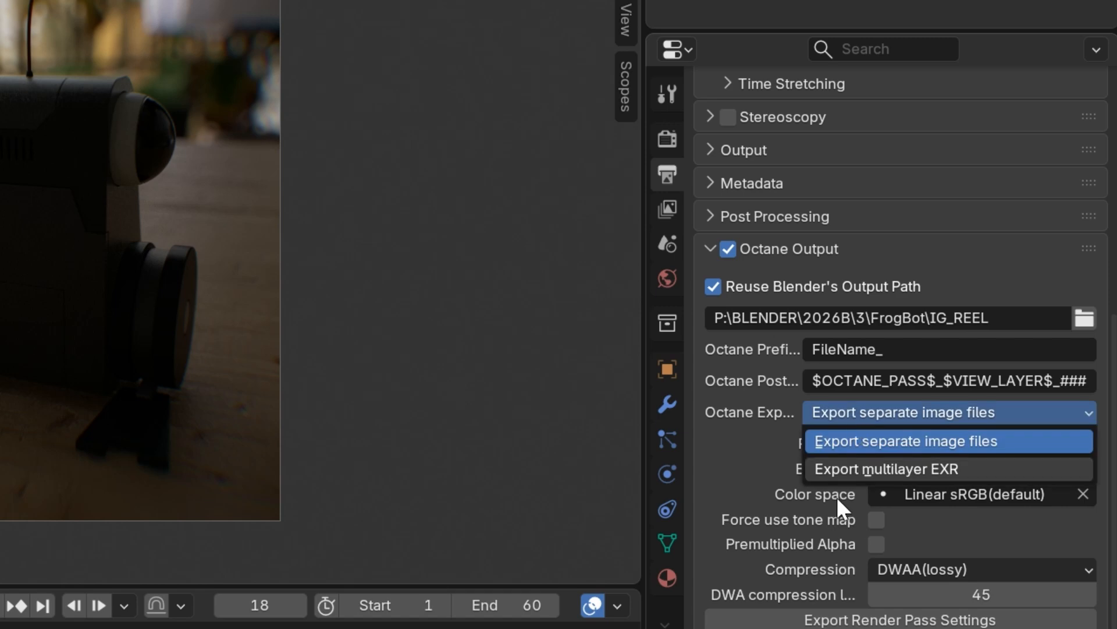
left_click(837, 470)
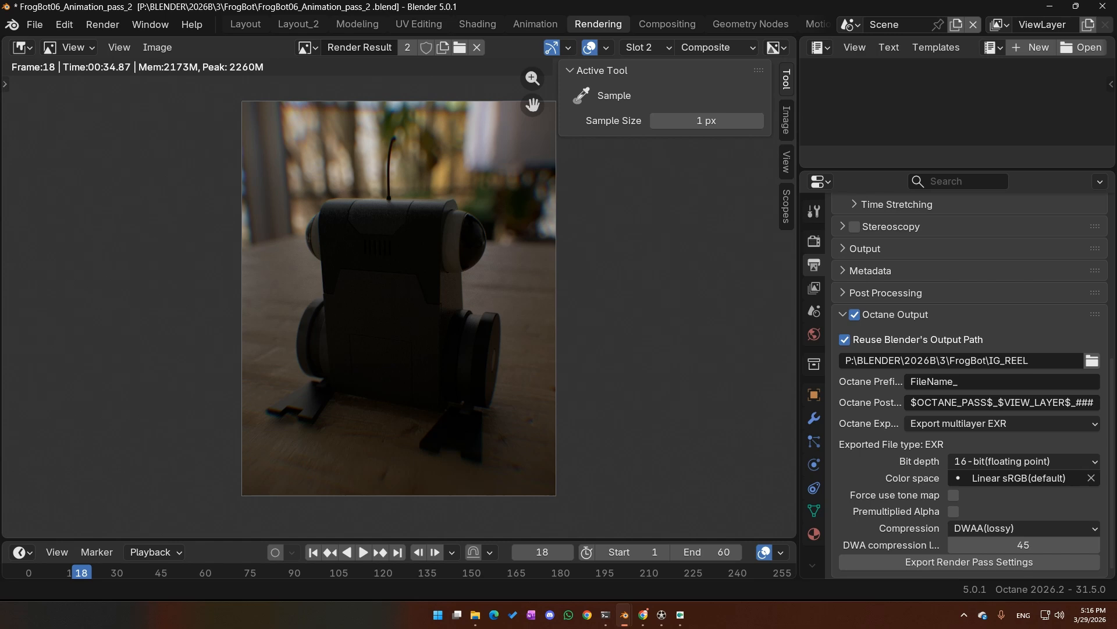
Step: Switch to the FrogBot folder in File Explorer and view the png_vs_exr image, closing the viewer when done
key("alt+Tab")
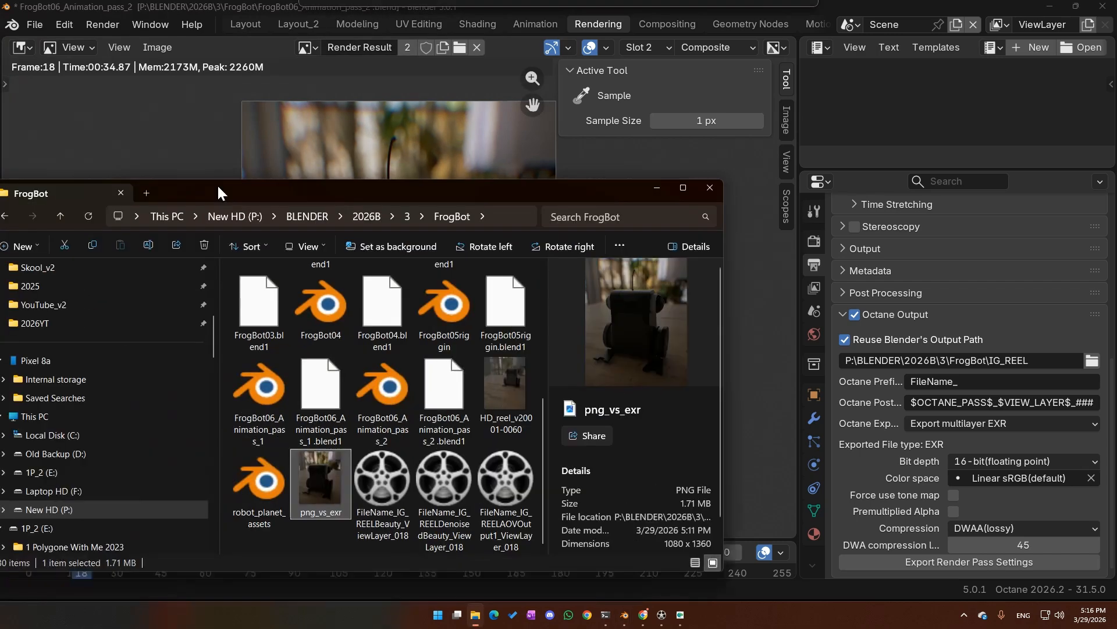
left_click_drag(218, 184, 405, 122)
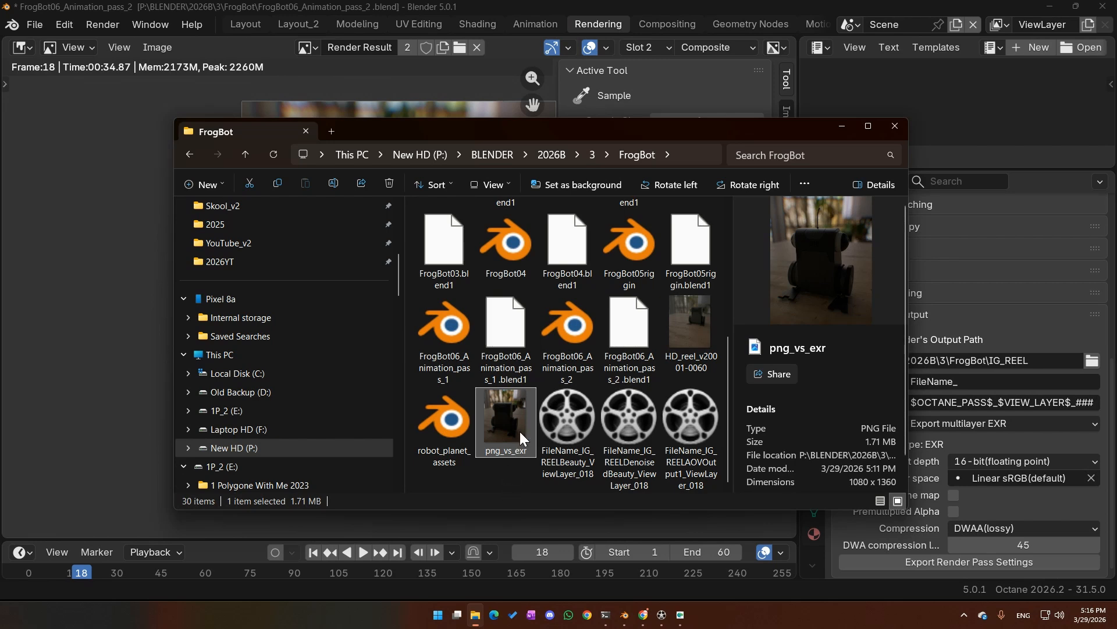
double_click(506, 422)
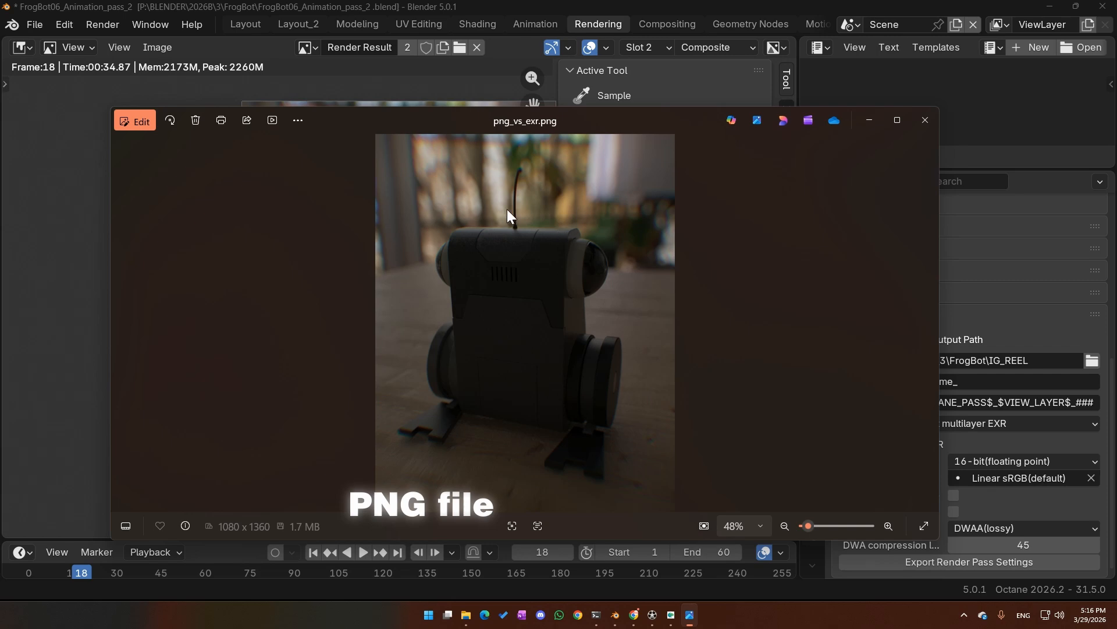
left_click(924, 121)
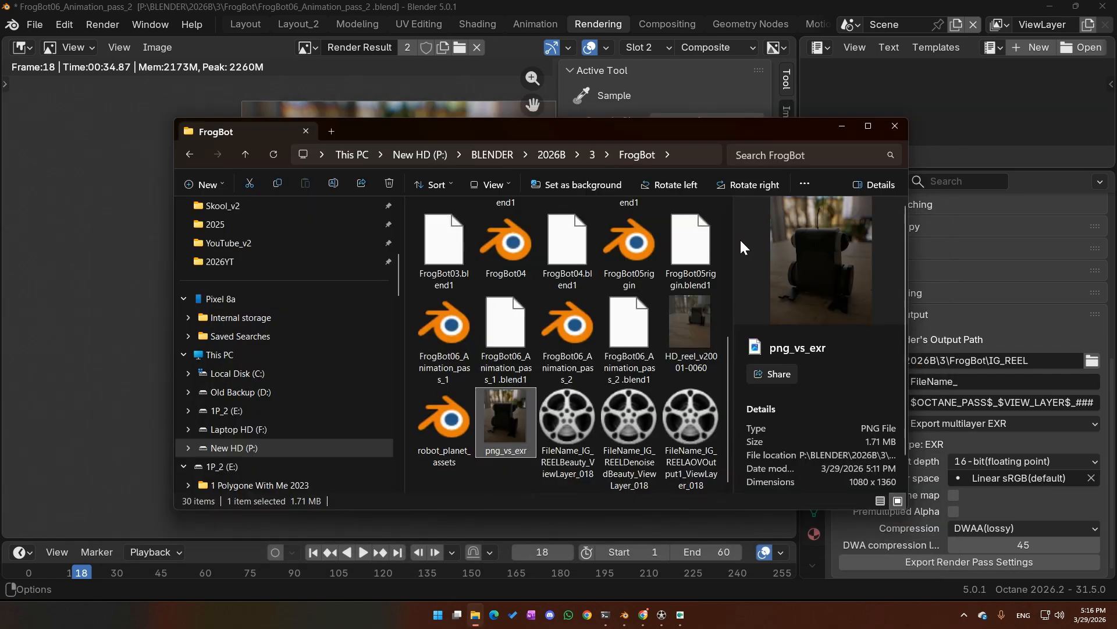
double_click(509, 413)
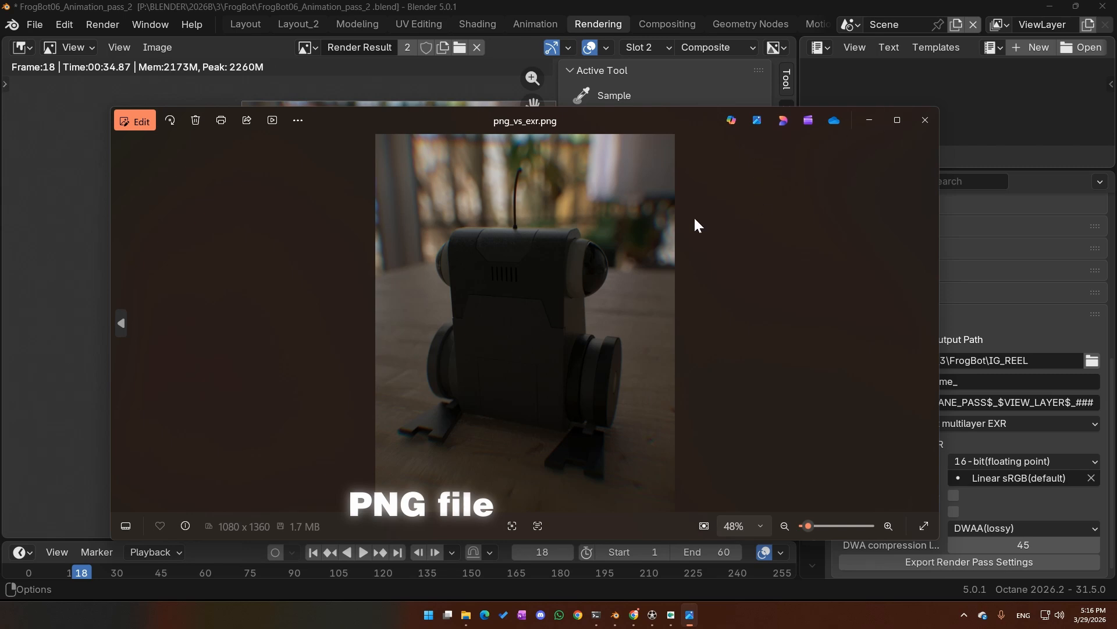
left_click(925, 120)
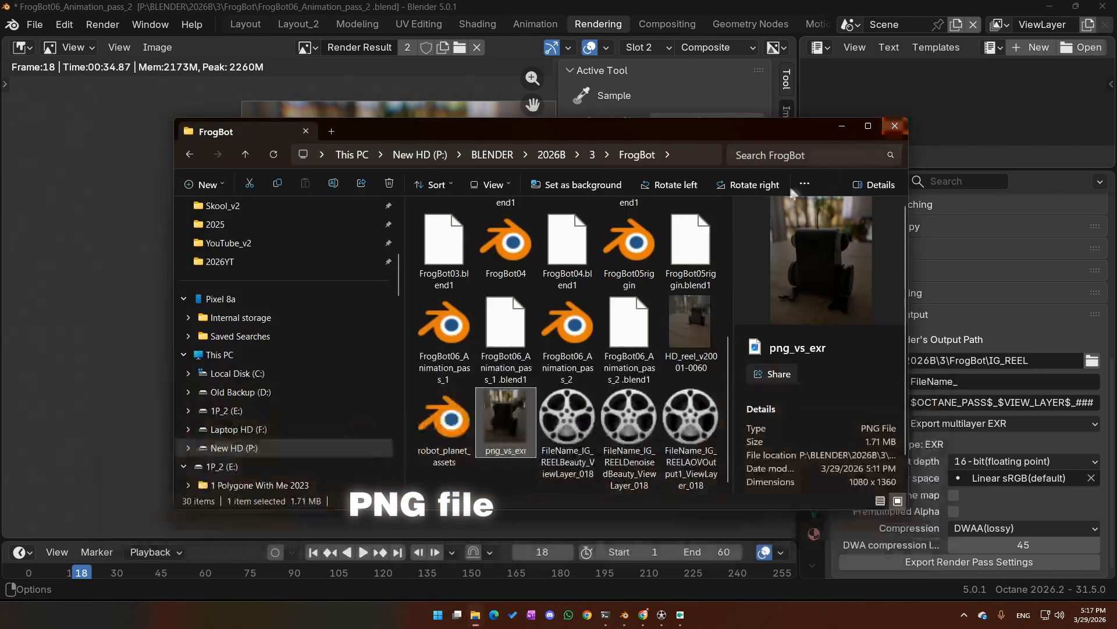
Step: Maximize the folder window, widen its details pane, and view FileName_IG_REELBeauty_ViewLayer_018 maximized in djv
left_click(869, 127)
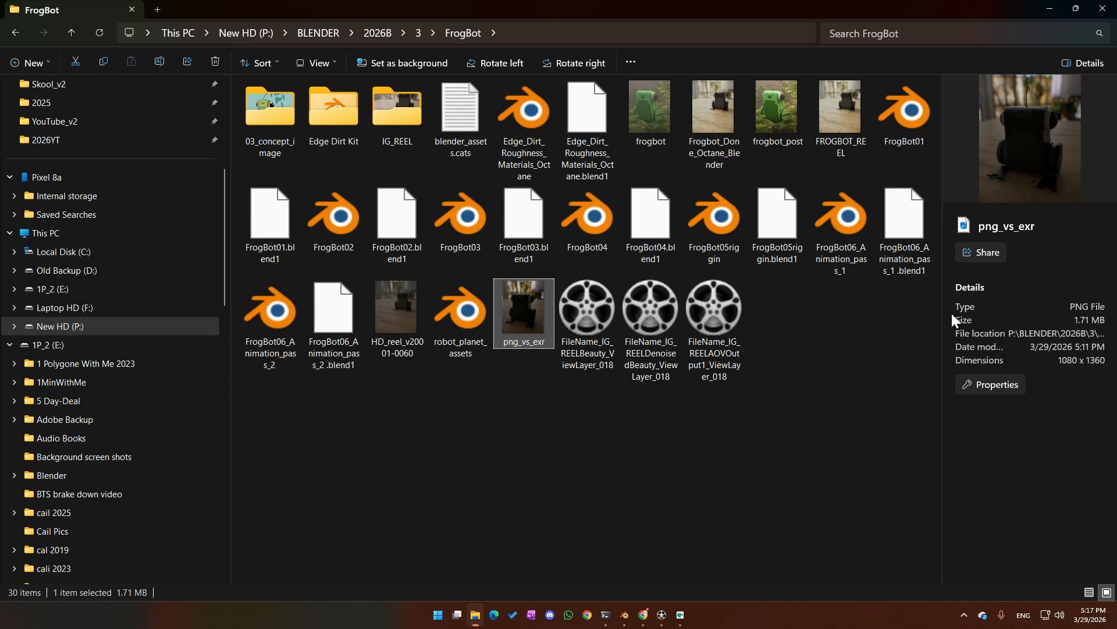
left_click_drag(937, 309, 657, 309)
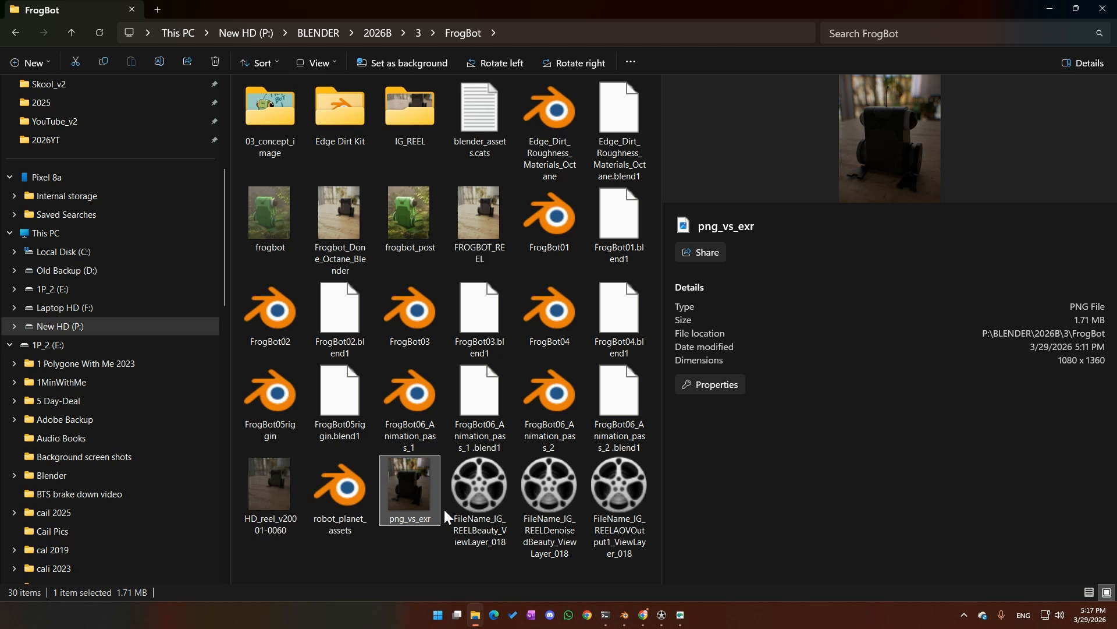
left_click(480, 493)
double_click(480, 493)
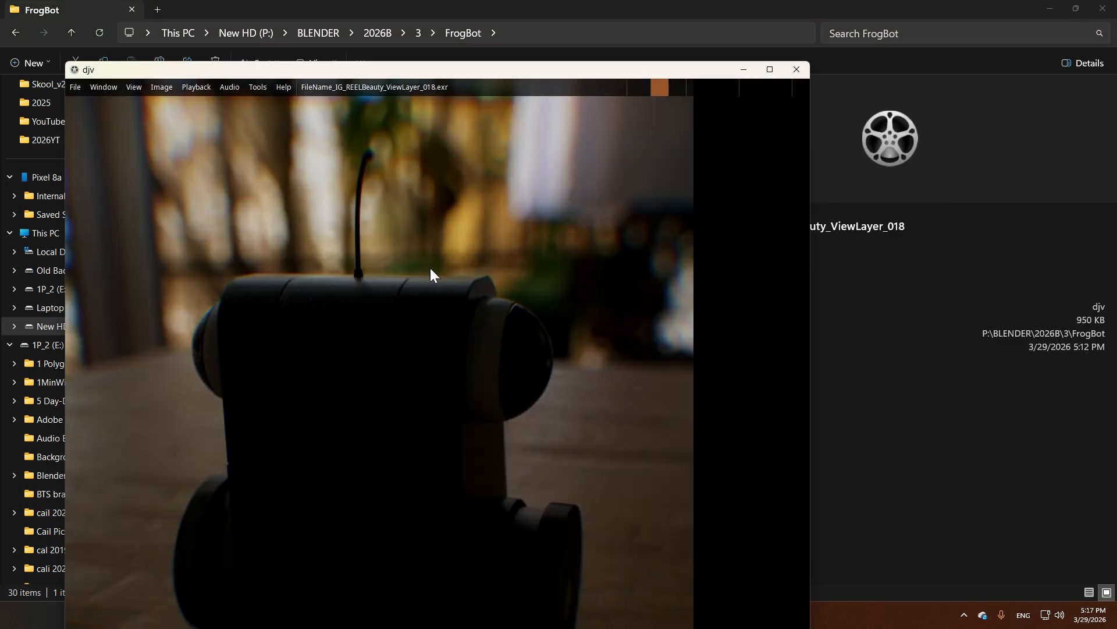
left_click(769, 70)
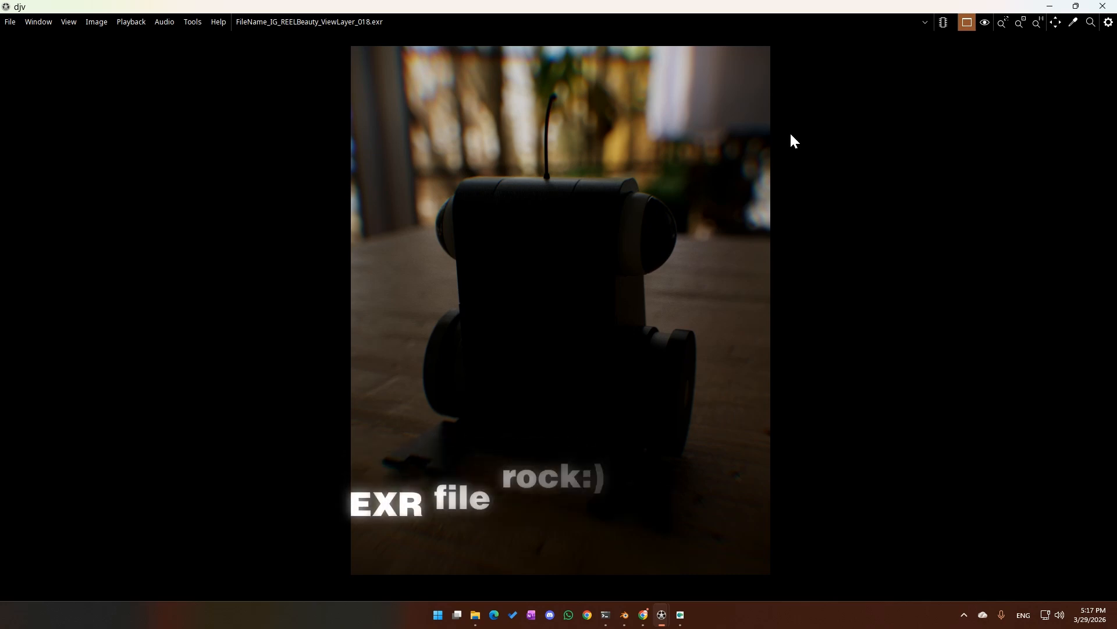
Step: Minimize the EXR viewer and compare the file details of the Beauty EXR with those of png_vs_exr
left_click(1050, 7)
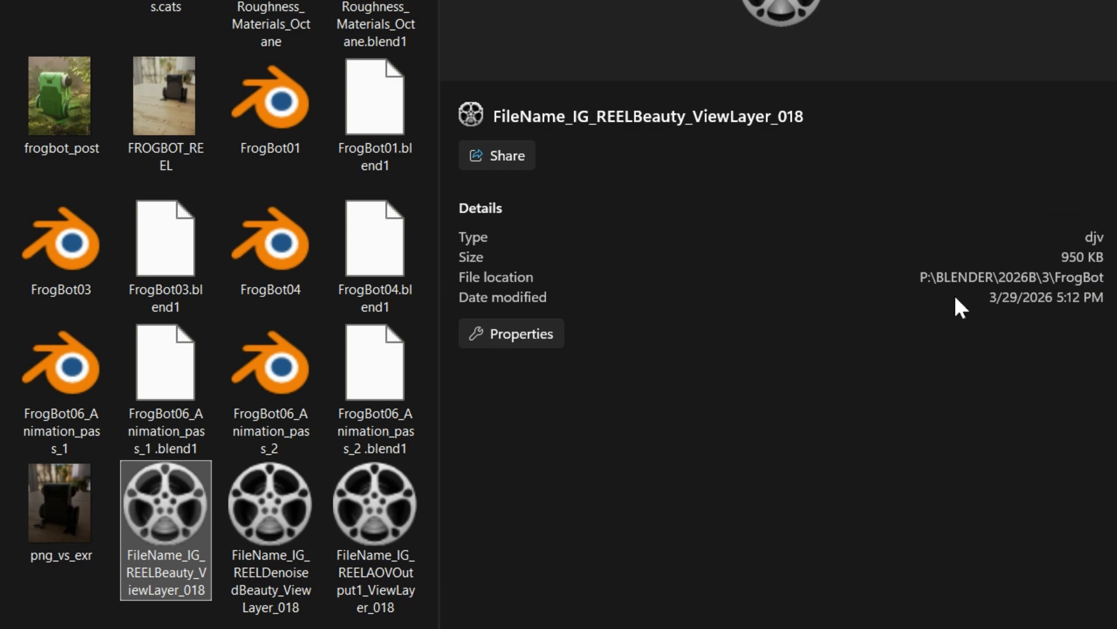
left_click(56, 511)
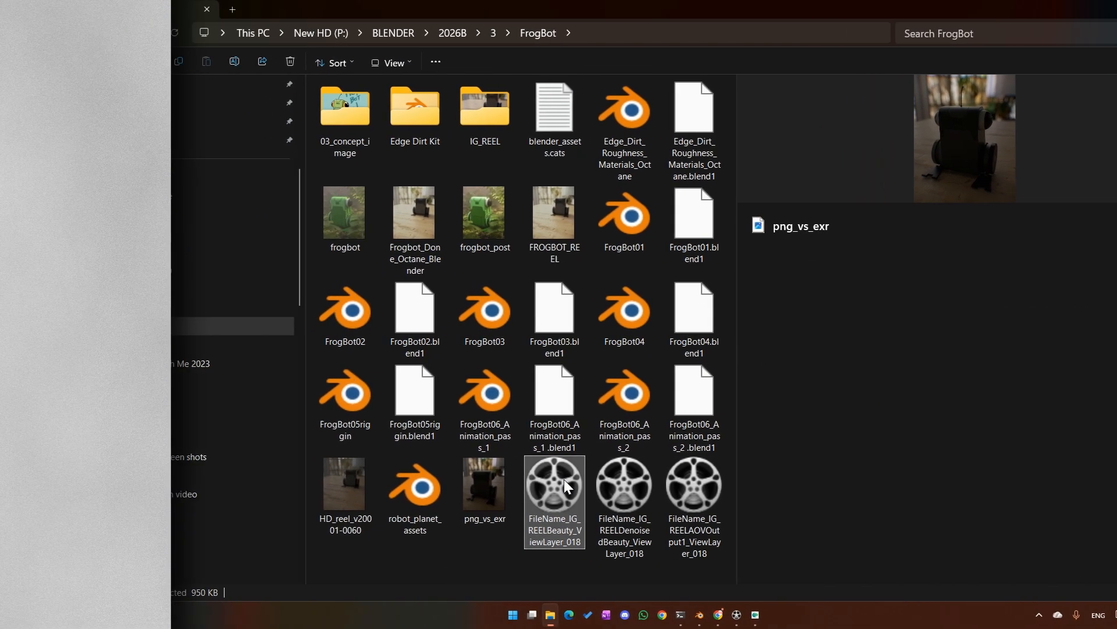
left_click(468, 483)
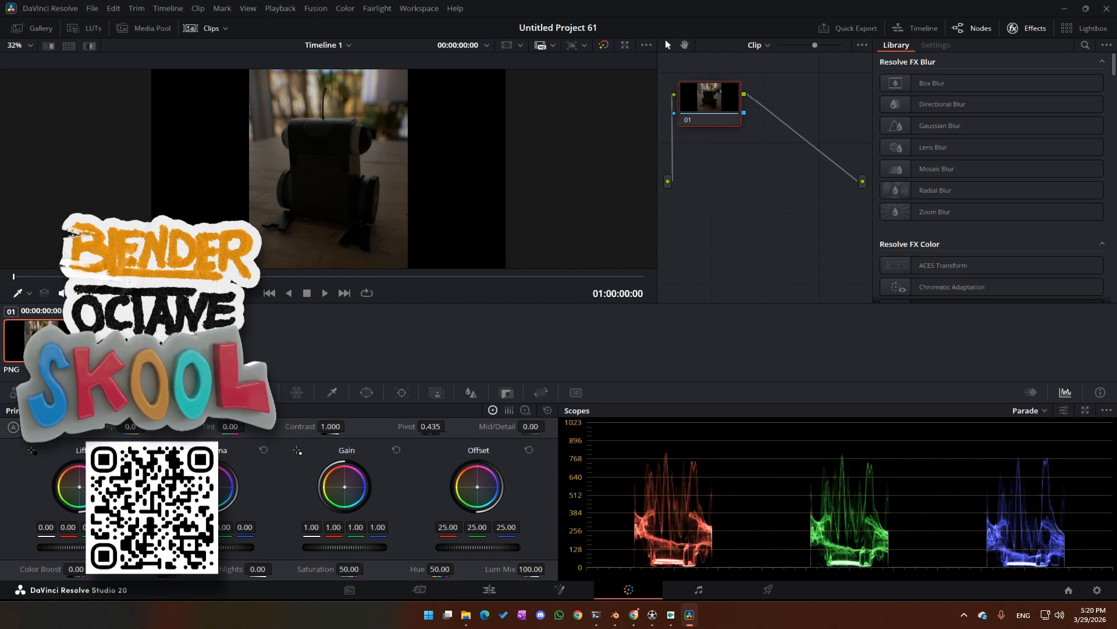
Step: Alternate between the EXR and PNG clips in DaVinci Resolve to compare their images and parade scopes
left_click(114, 348)
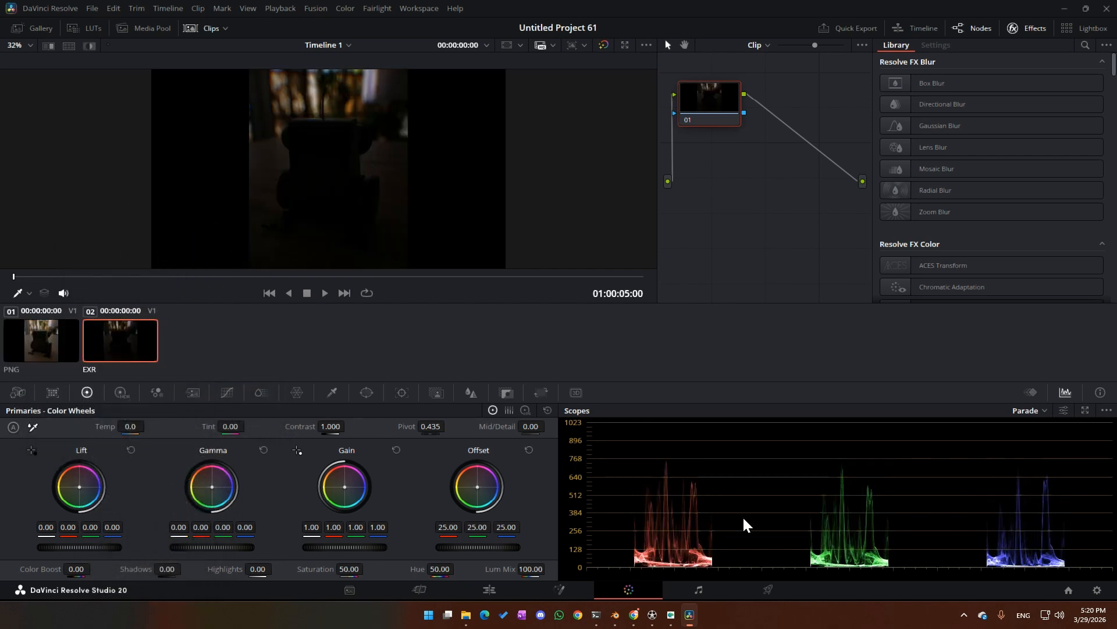
left_click(59, 349)
left_click(94, 349)
left_click(68, 349)
left_click(93, 349)
left_click(69, 349)
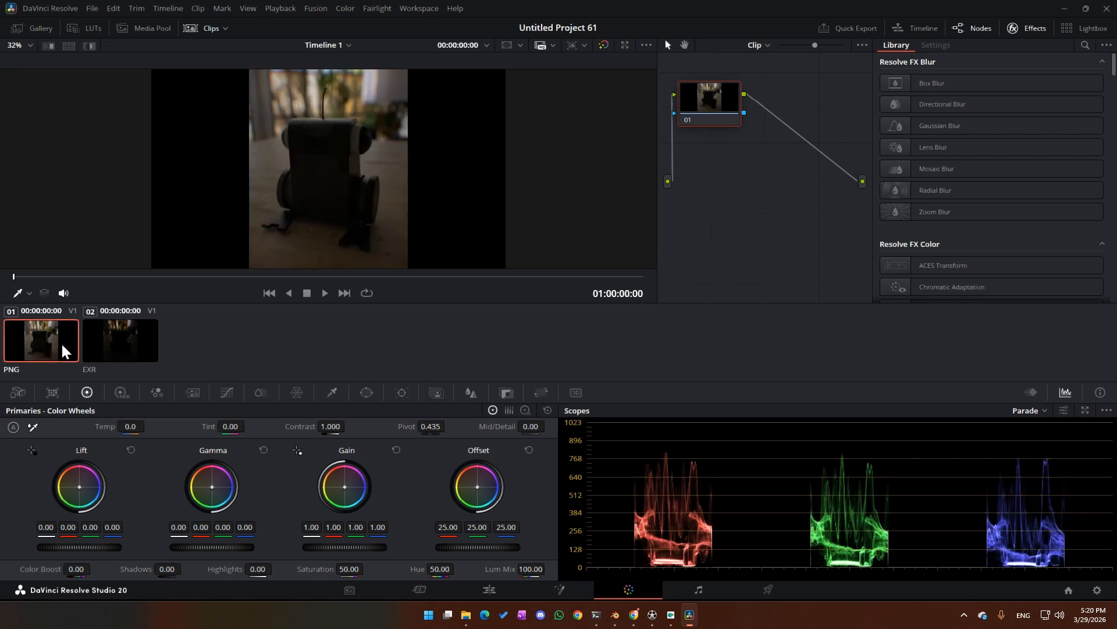
Step: Search the effects library for "colo" and apply Color Space Transform to node 01 of the EXR clip
left_click(109, 349)
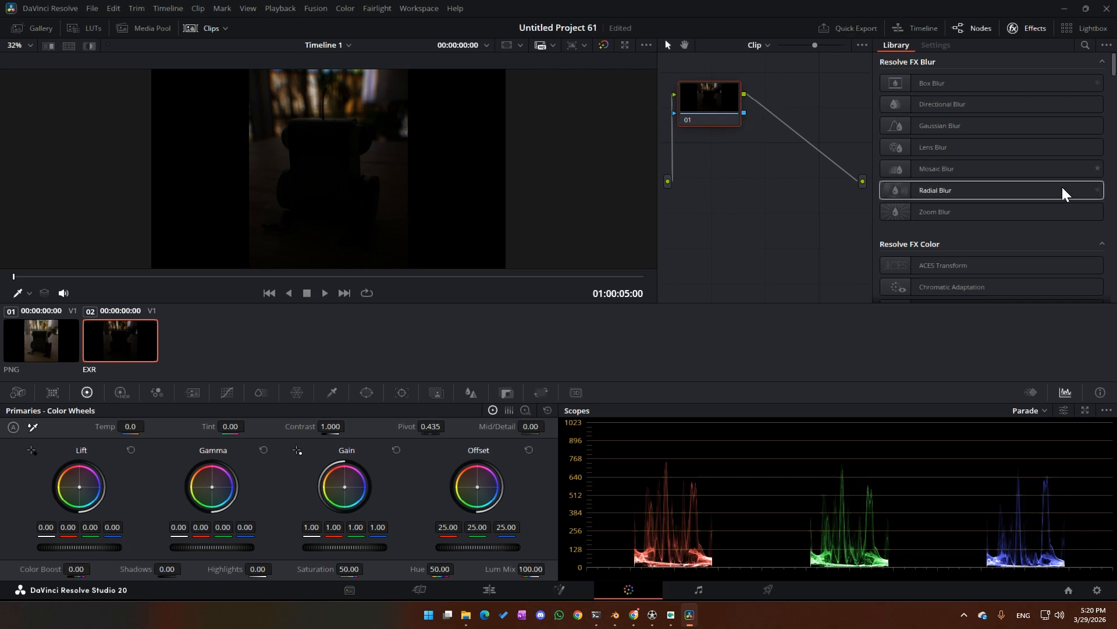
left_click(1085, 47)
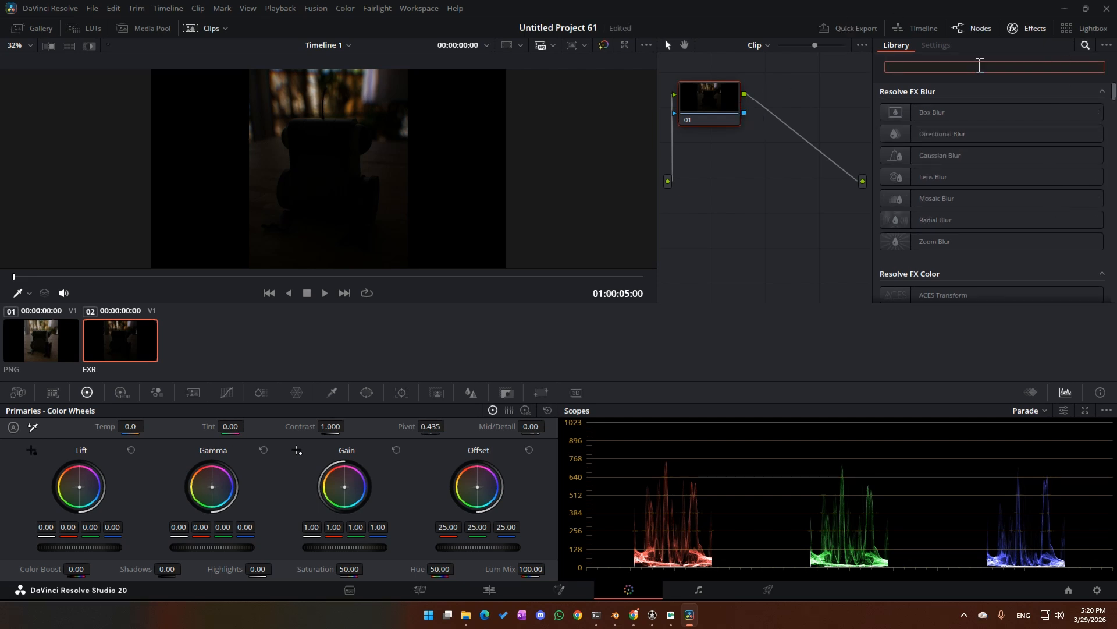
type("colo")
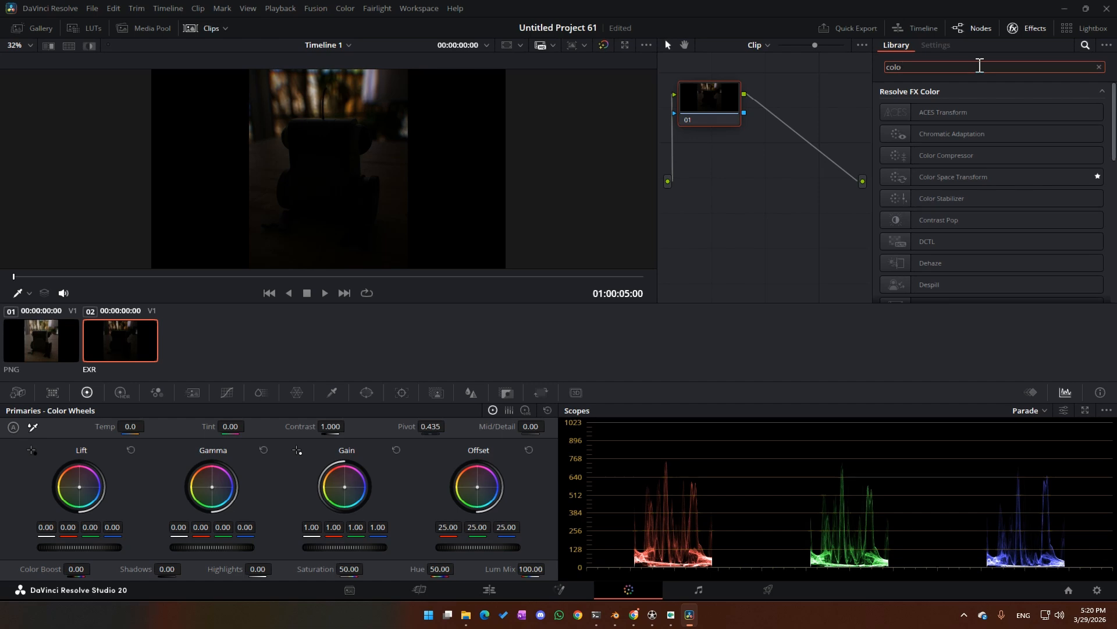
left_click_drag(972, 178, 713, 108)
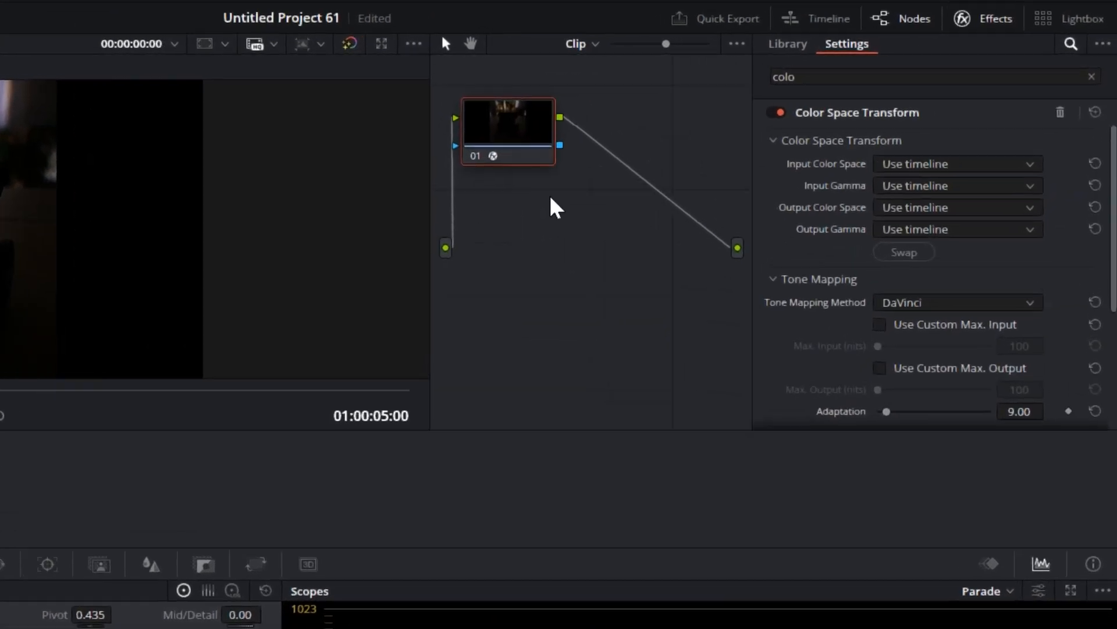
Step: Set the Color Space Transform's input color space to sRGB and its input gamma to Linear
left_click(916, 168)
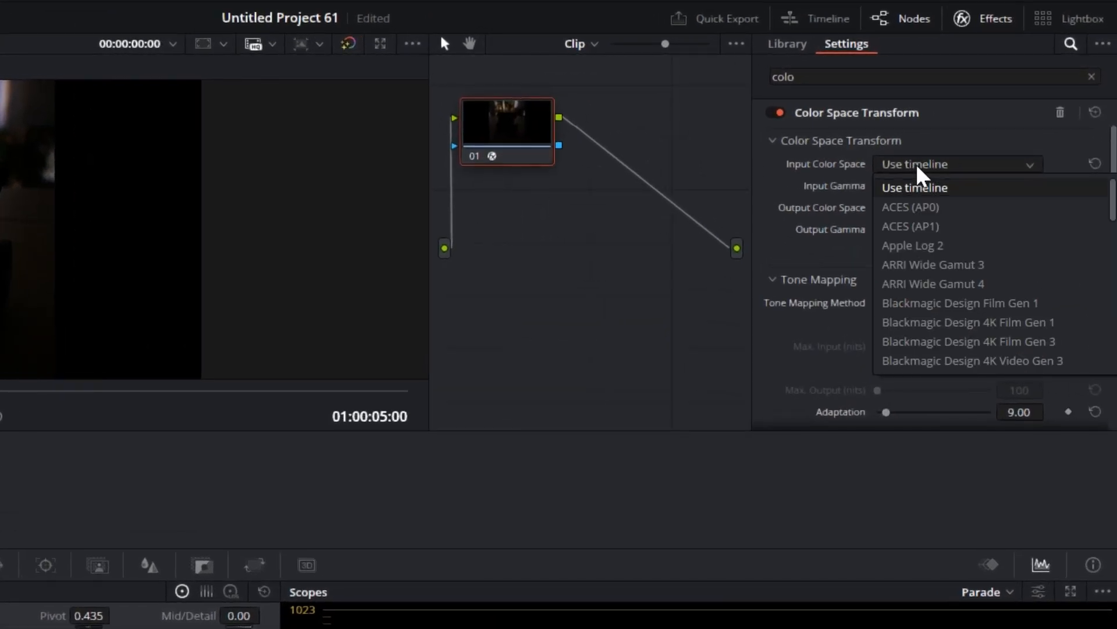
scroll(920, 268, "down", 6)
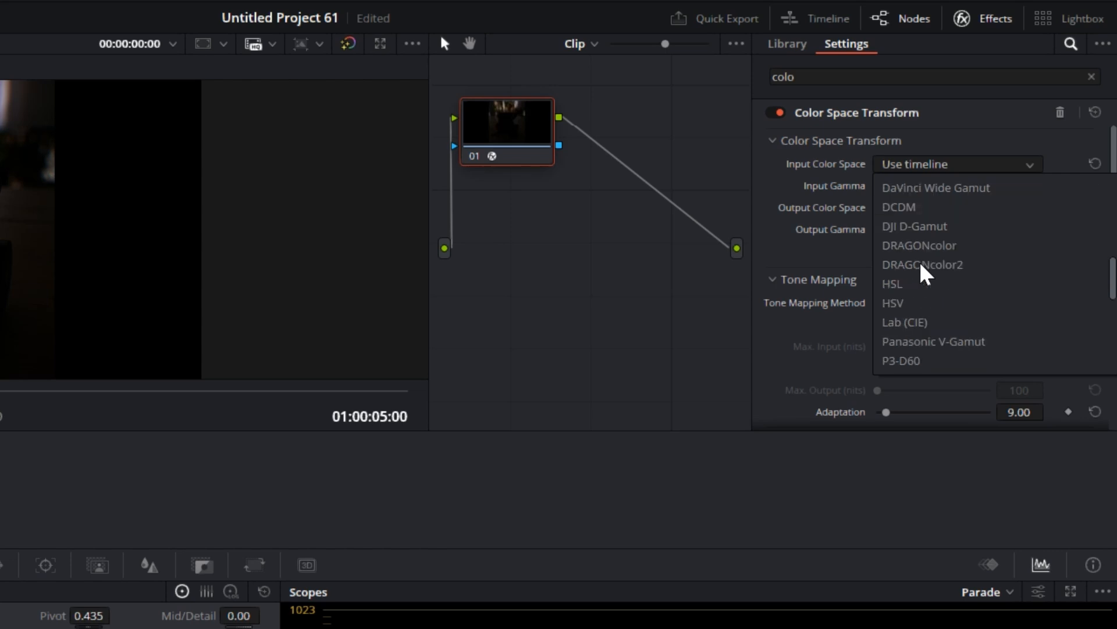
scroll(905, 332, "down", 3)
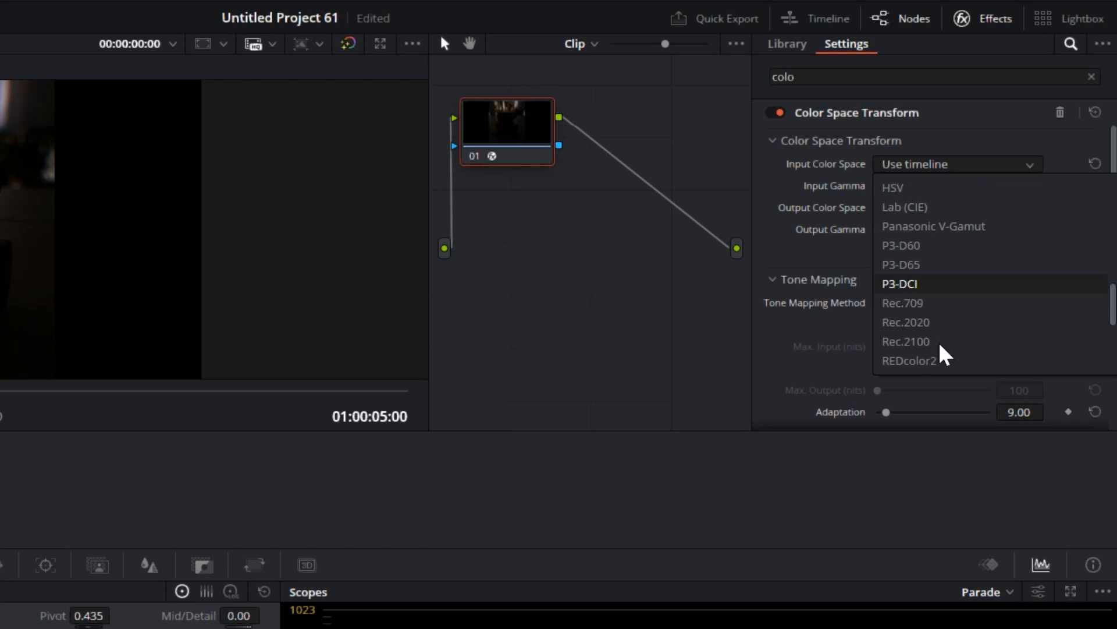
scroll(936, 319, "down", 4)
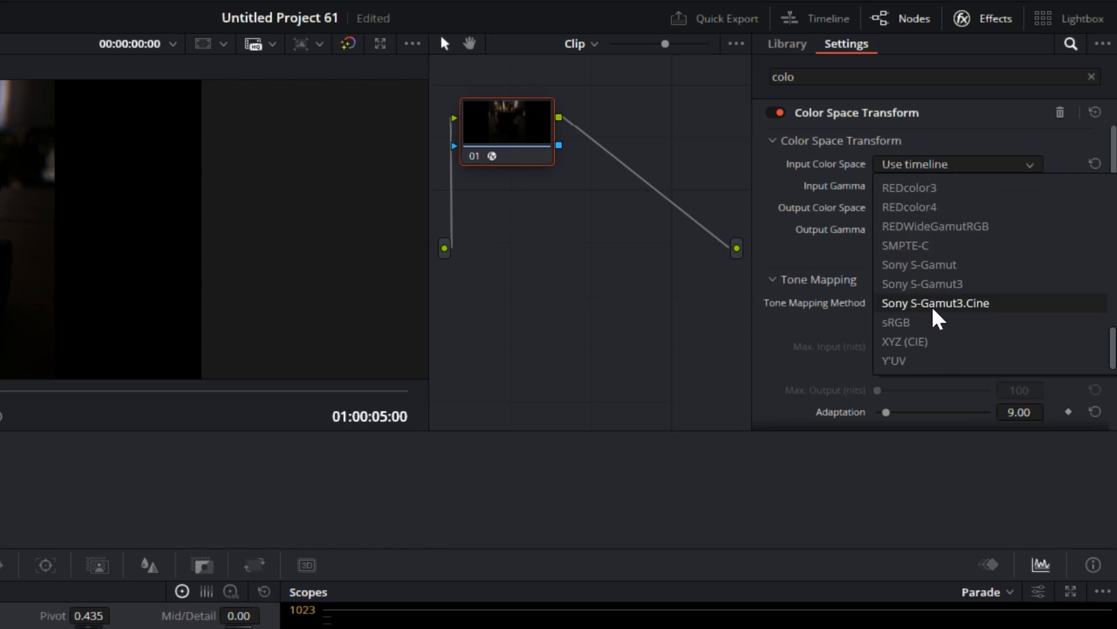
left_click(931, 323)
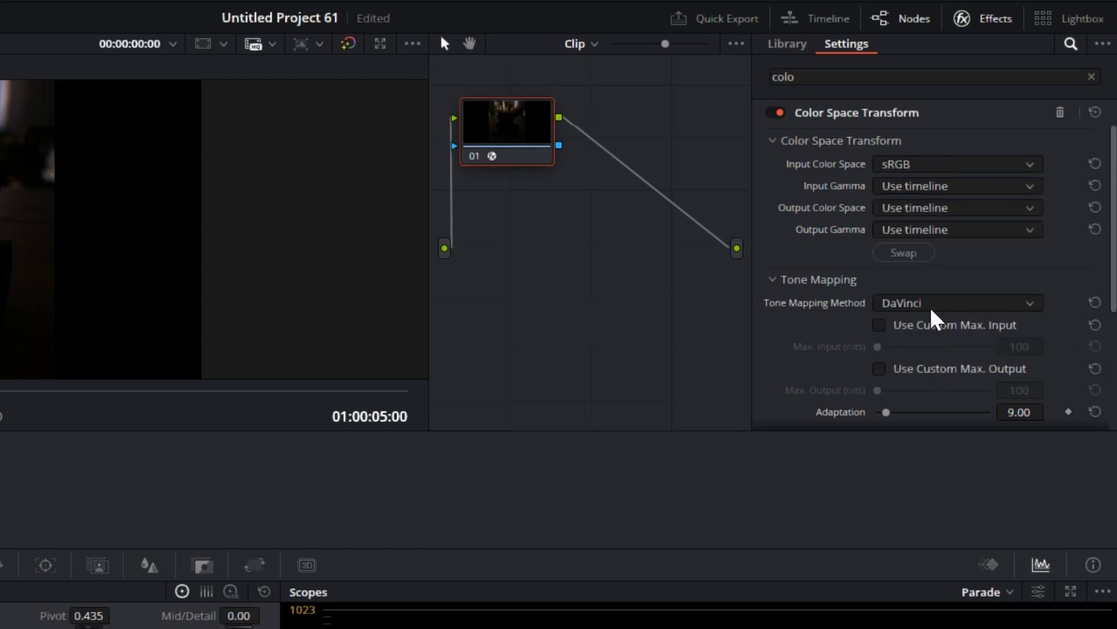
left_click(933, 191)
scroll(913, 340, "down", 10)
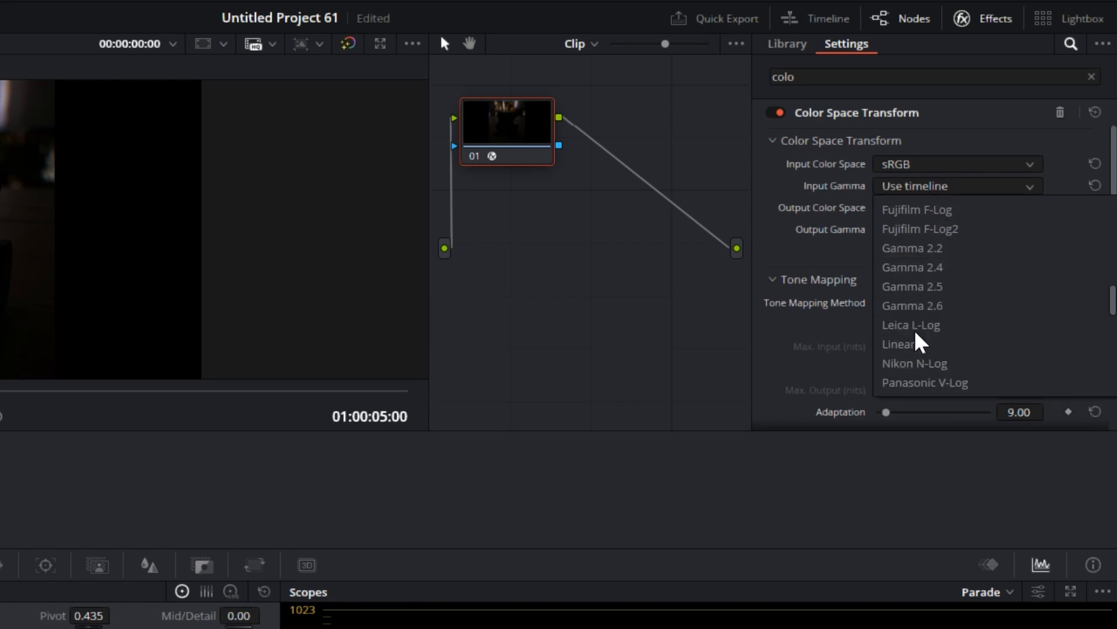
left_click(916, 345)
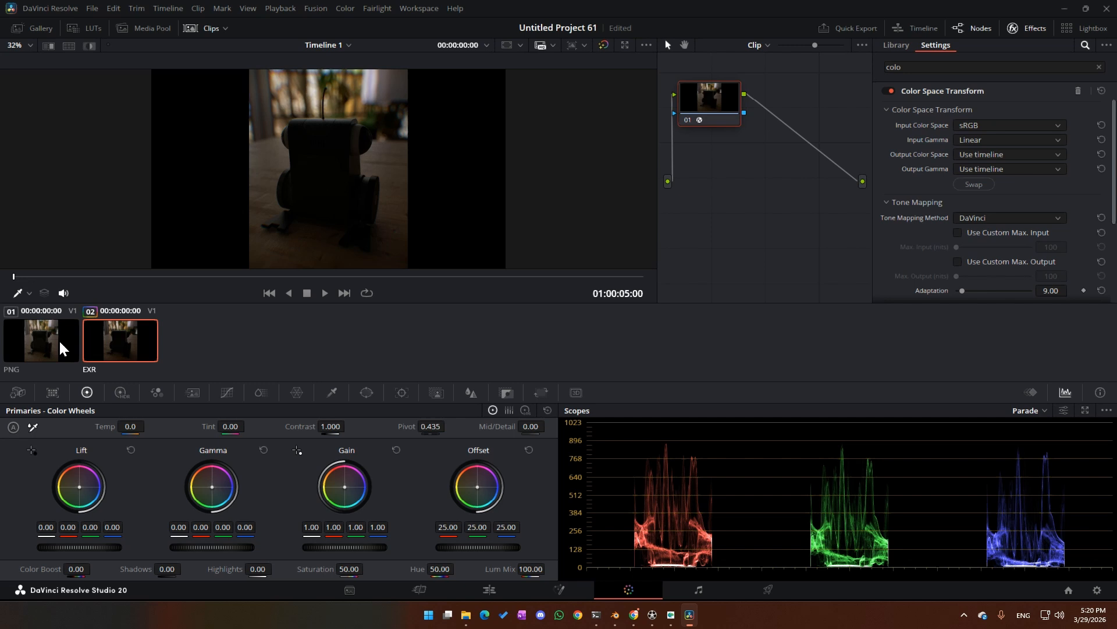
Step: Alternate between the PNG clip and the converted EXR clip to compare their images and parade scopes
left_click(63, 345)
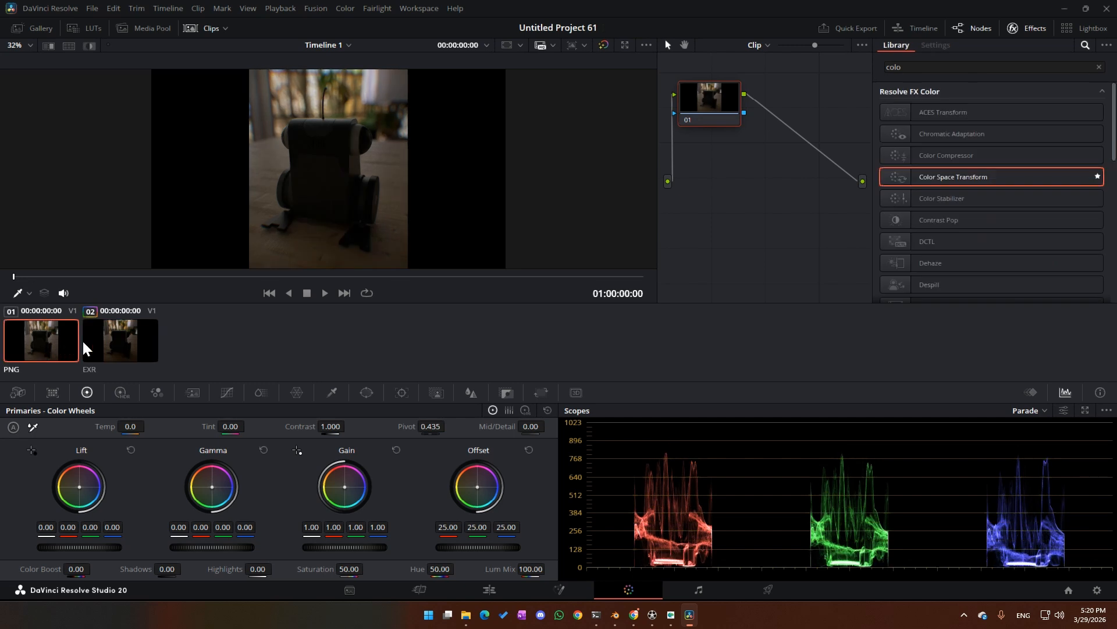
left_click(111, 347)
left_click(61, 345)
left_click(99, 346)
left_click(64, 346)
left_click(95, 346)
Step: Enable Use Custom Max. Input in the EXR clip's tone mapping and set Max. Input to 10000 nits
scroll(943, 225, "down", 2)
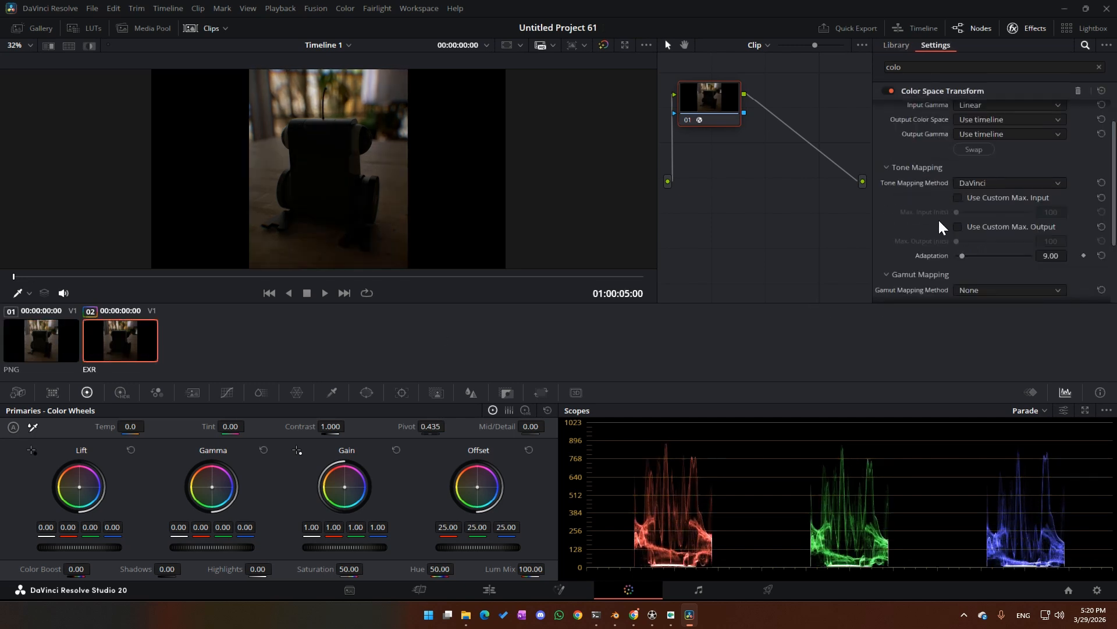
left_click(959, 198)
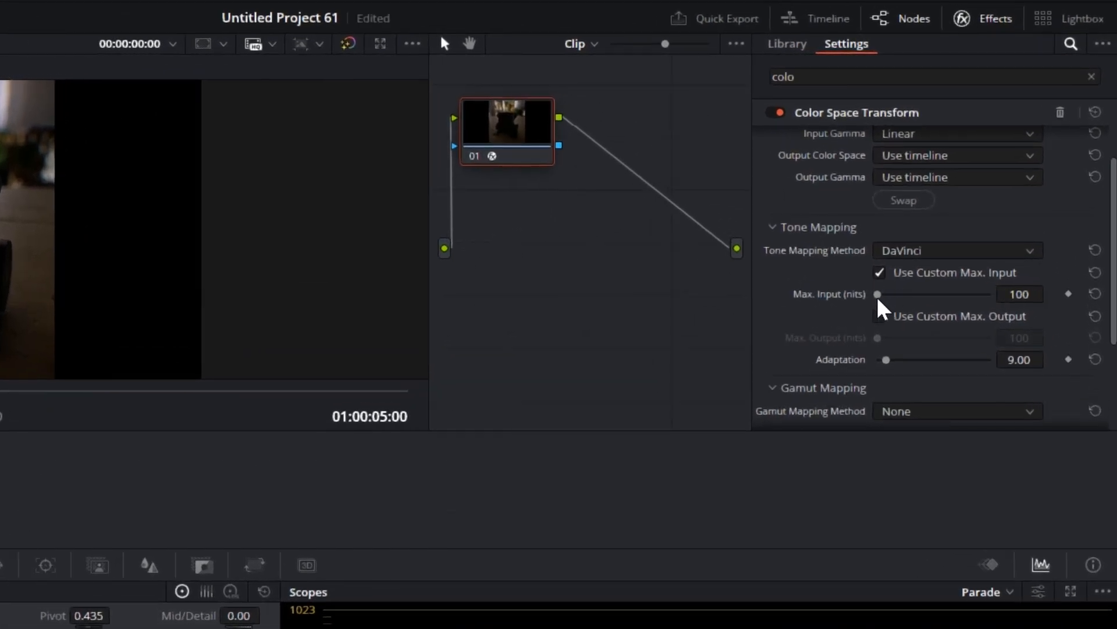
left_click_drag(878, 298, 1018, 292)
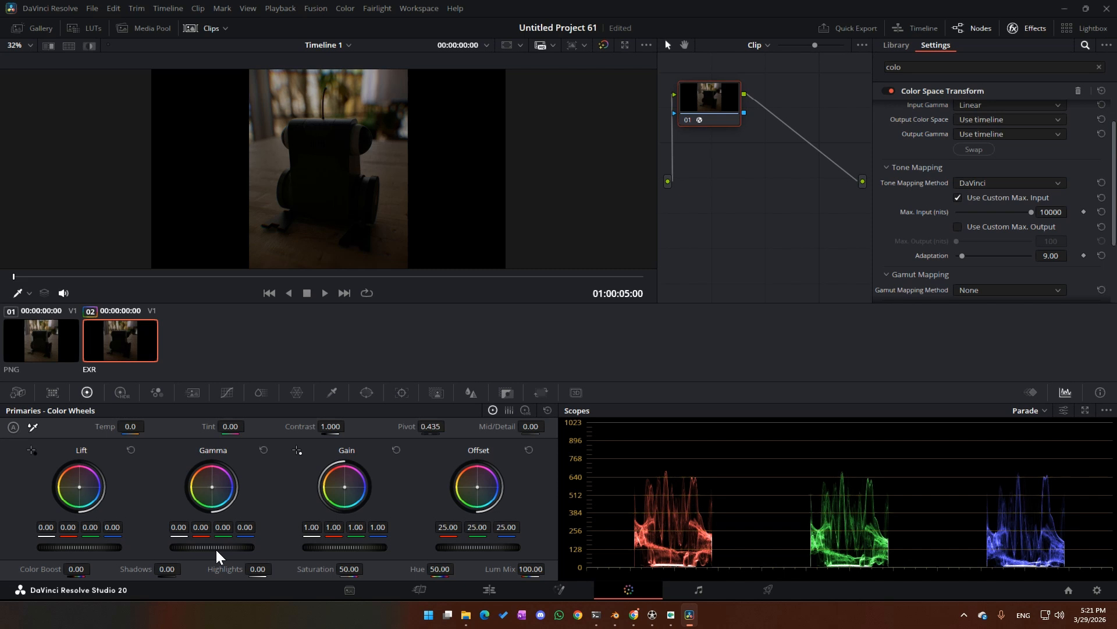
Step: Raise the EXR clip's gamma to 0.25, and try a lower lift before resetting the lift
left_click_drag(212, 547, 229, 547)
left_click_drag(200, 547, 248, 556)
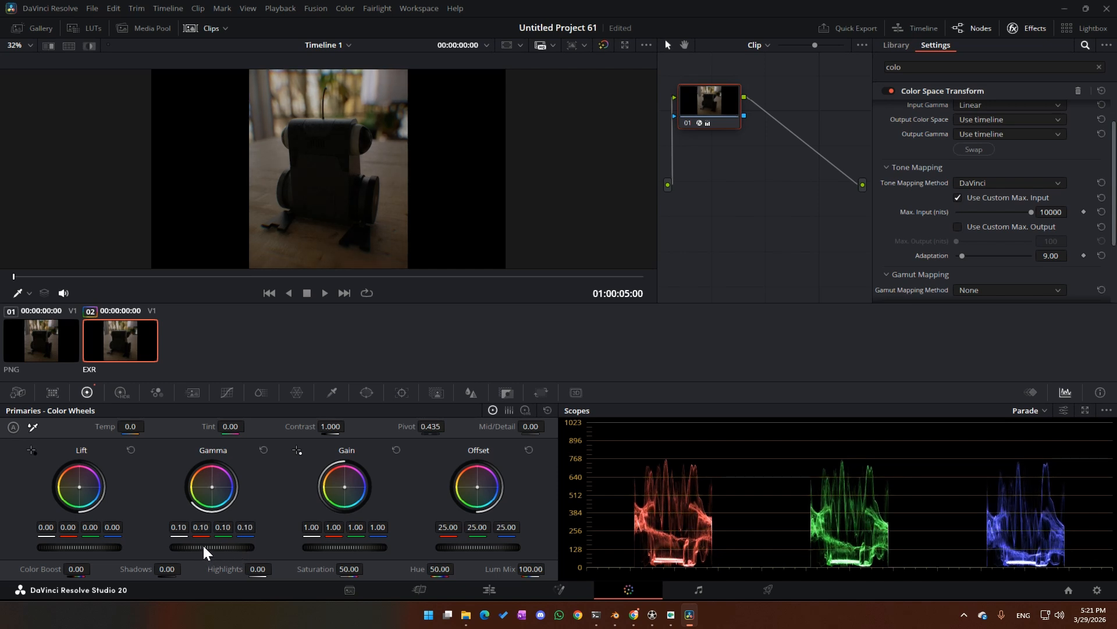
left_click_drag(247, 555, 390, 555)
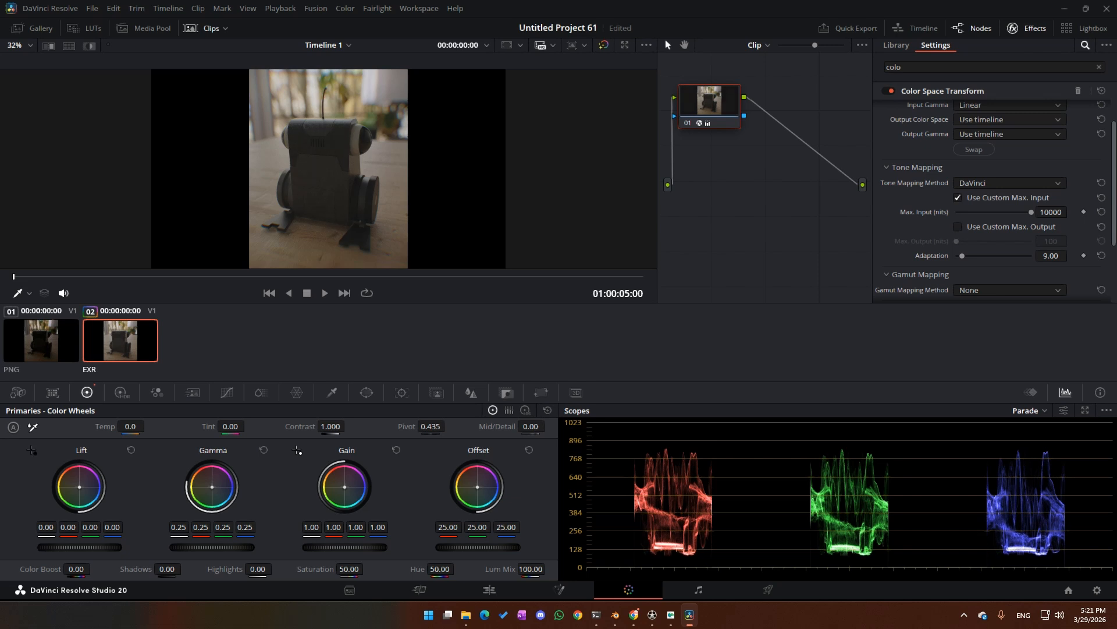
left_click_drag(79, 548, 75, 547)
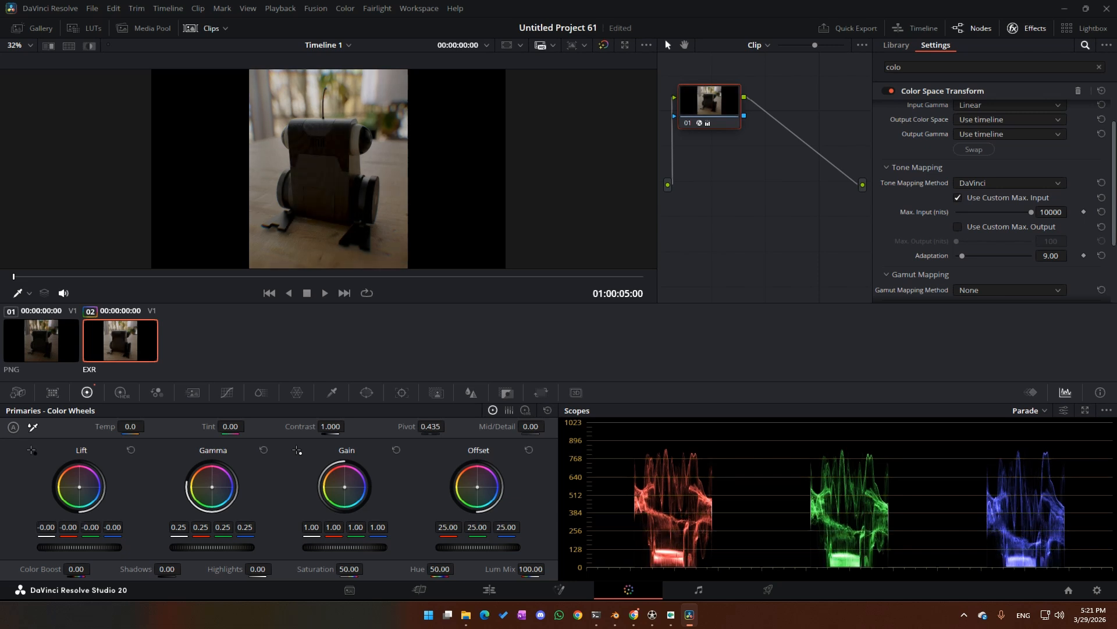
left_click(132, 450)
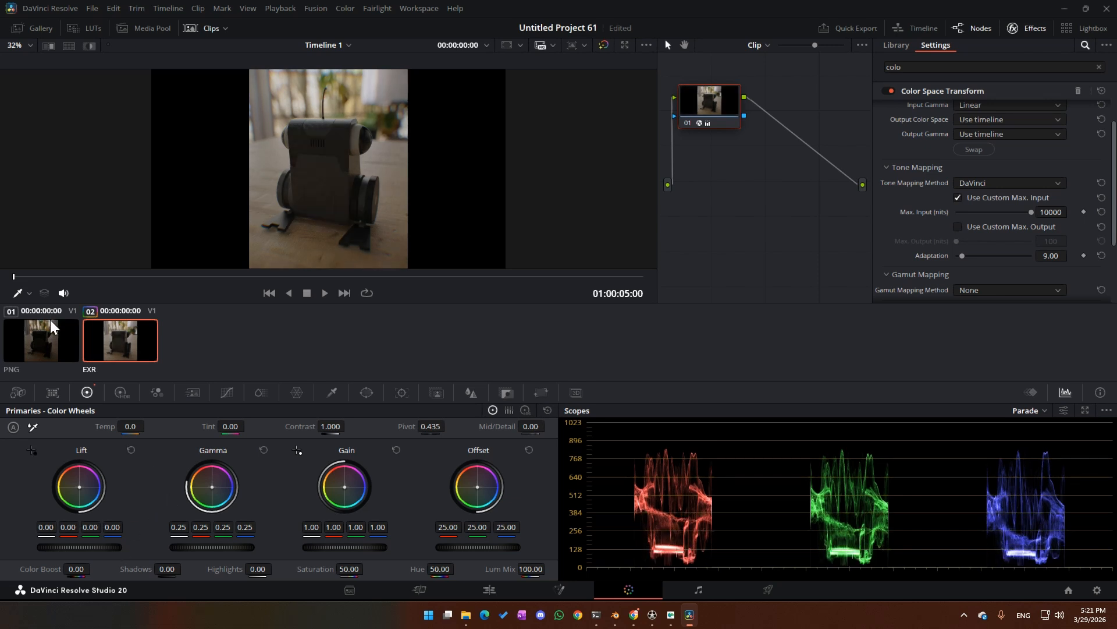
Step: Check the EXR clip against the PNG clip, and set the EXR's gamma to 0.15 and gain to 1.03
left_click(42, 348)
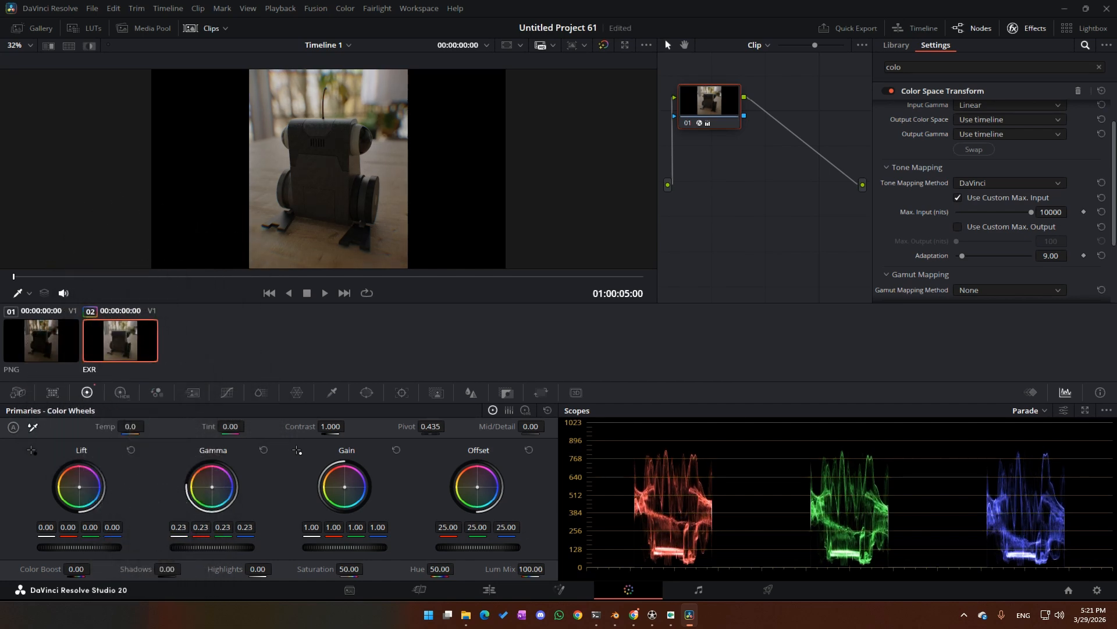
left_click(56, 350)
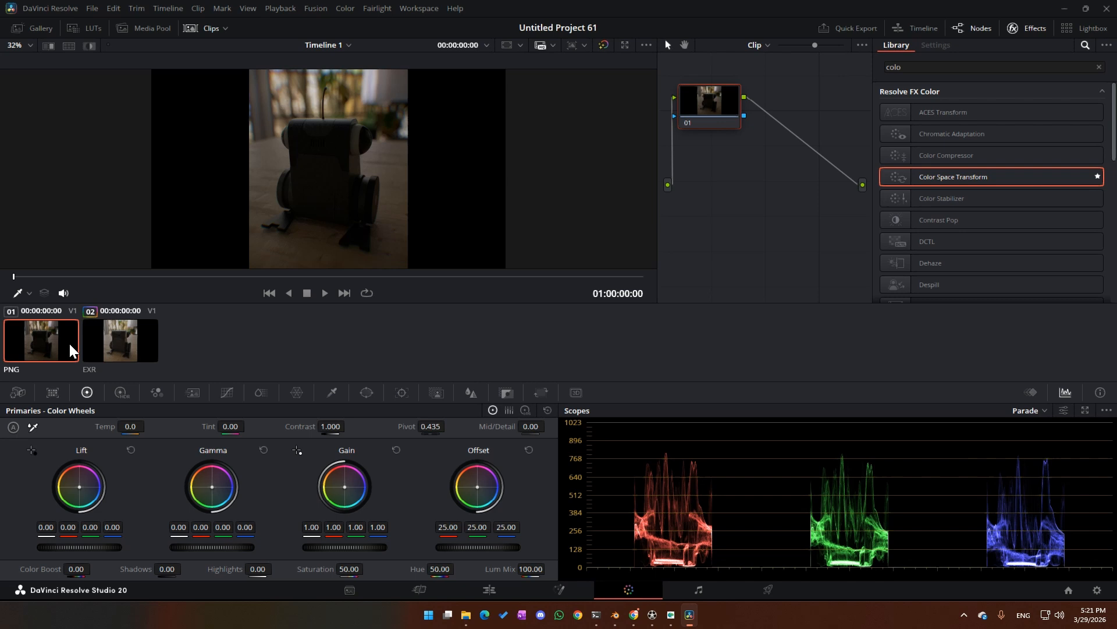
left_click(122, 353)
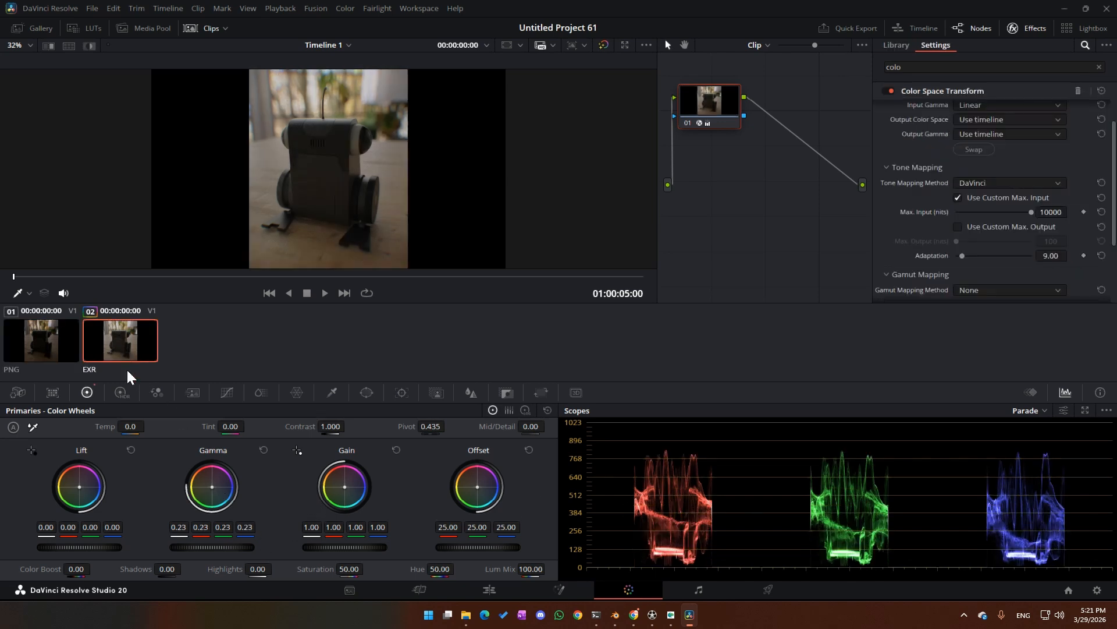
left_click_drag(212, 547, 169, 547)
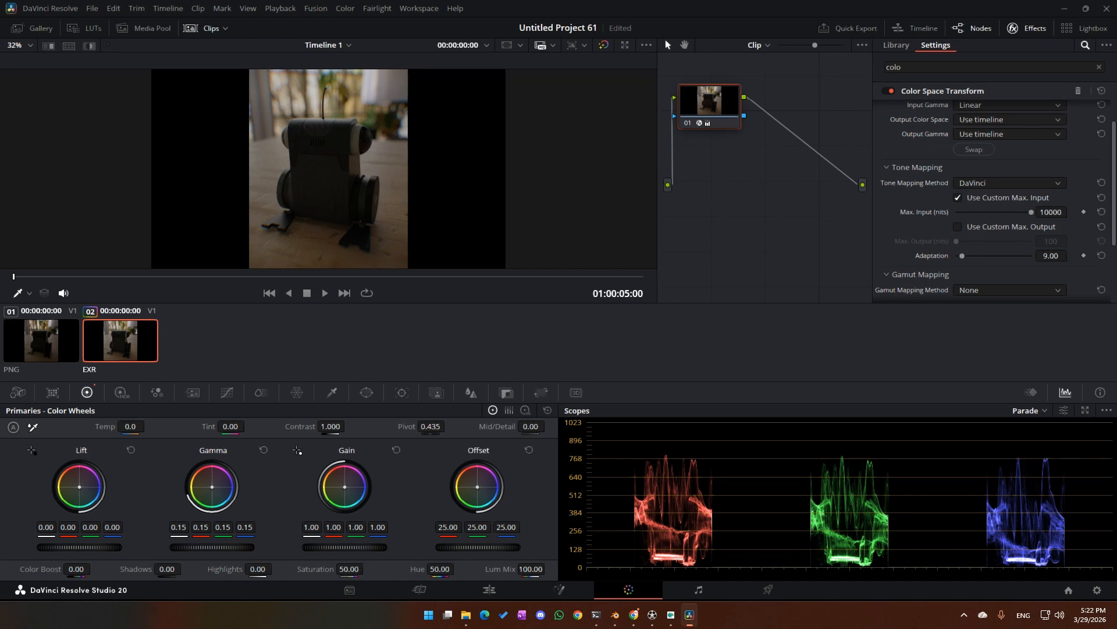
left_click_drag(344, 548, 353, 548)
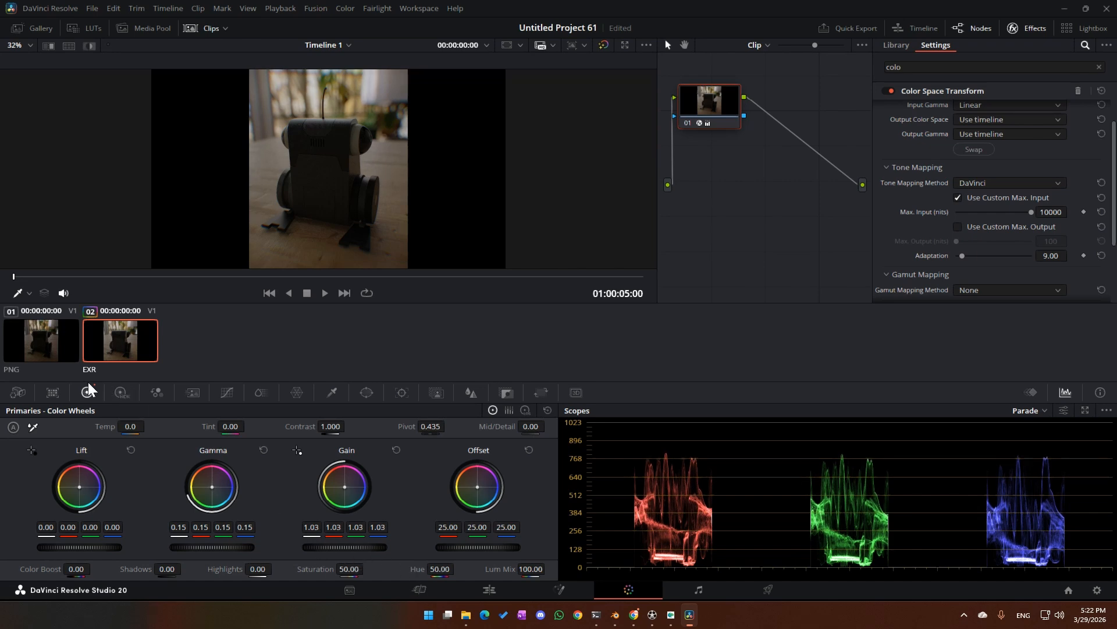
Step: Switch repeatedly between the PNG clip and the gamma- and gain-adjusted EXR clip to compare how closely they match
left_click(58, 347)
left_click(106, 349)
left_click(55, 343)
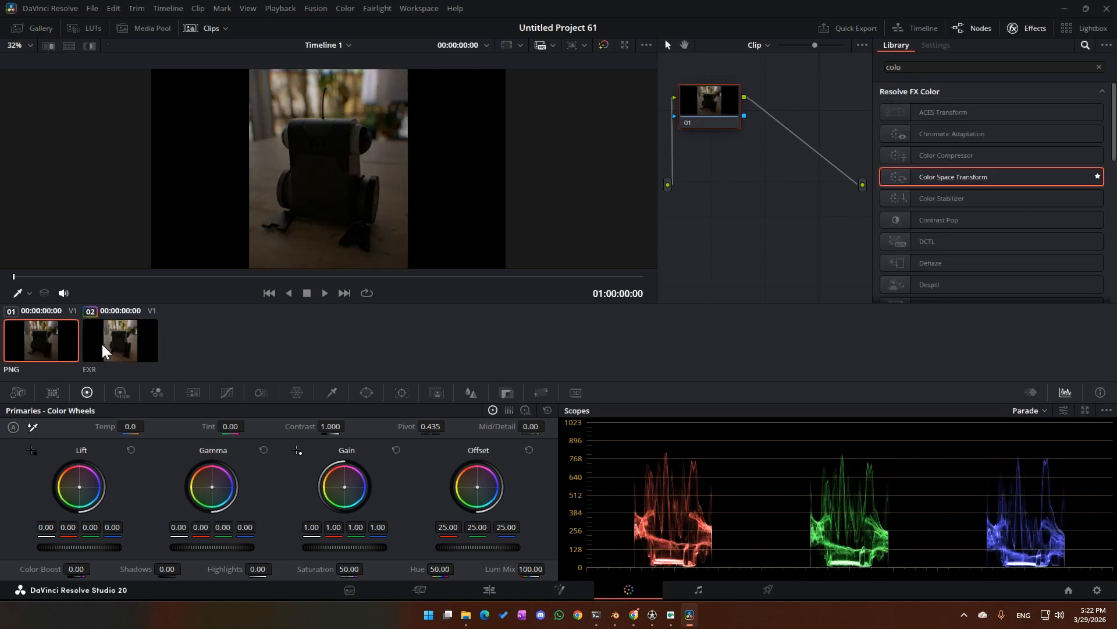
left_click(116, 348)
left_click(66, 349)
left_click(112, 353)
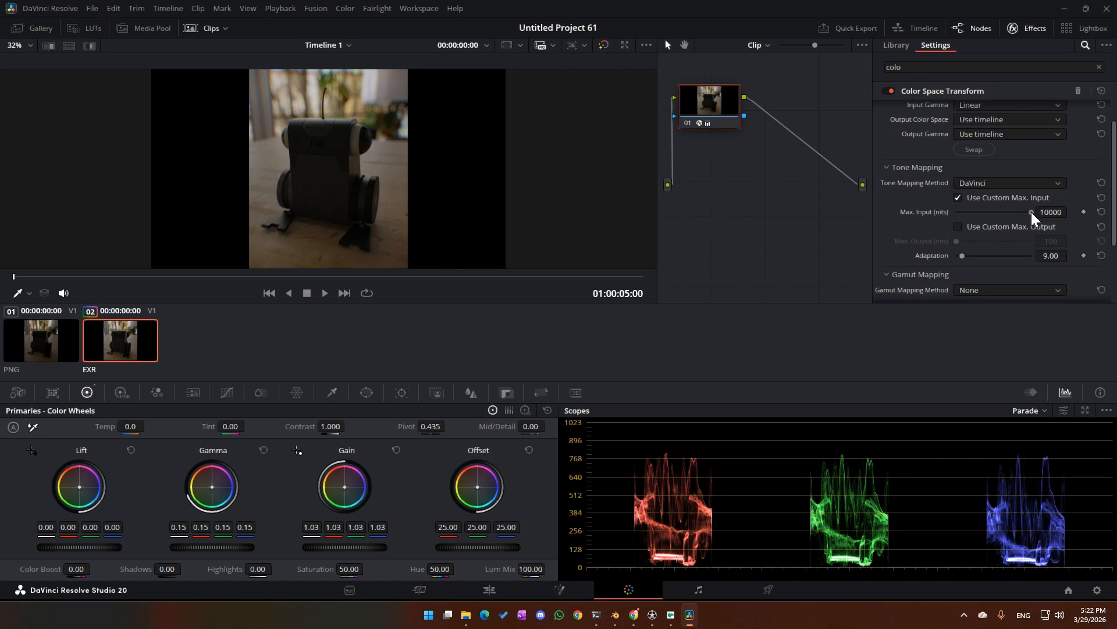
Step: Try lowering the EXR clip's Max. Input to 48 nits, and restore it to 10000
left_click_drag(1032, 213, 861, 229)
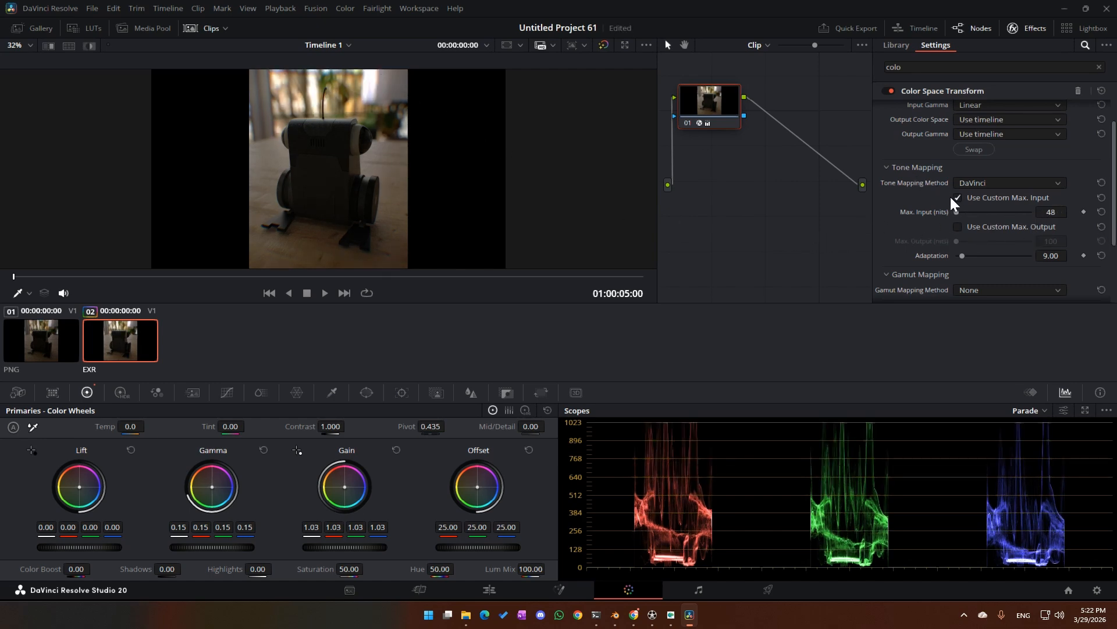
double_click(957, 212)
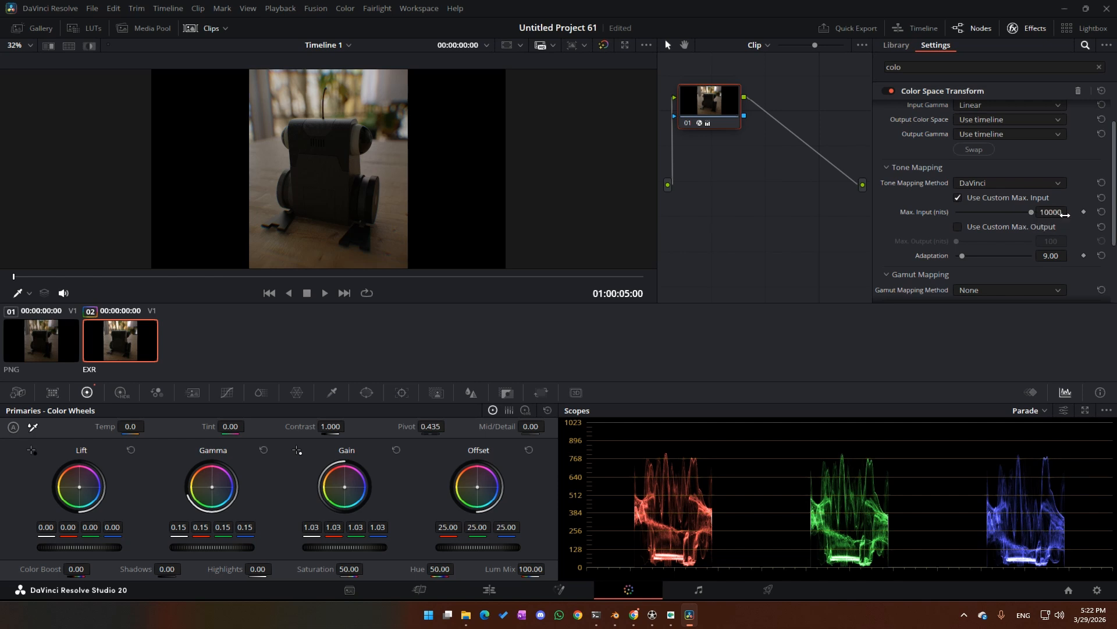
Step: Raise the gamma to 1.00 on the PNG clip and on the EXR clip
left_click(35, 356)
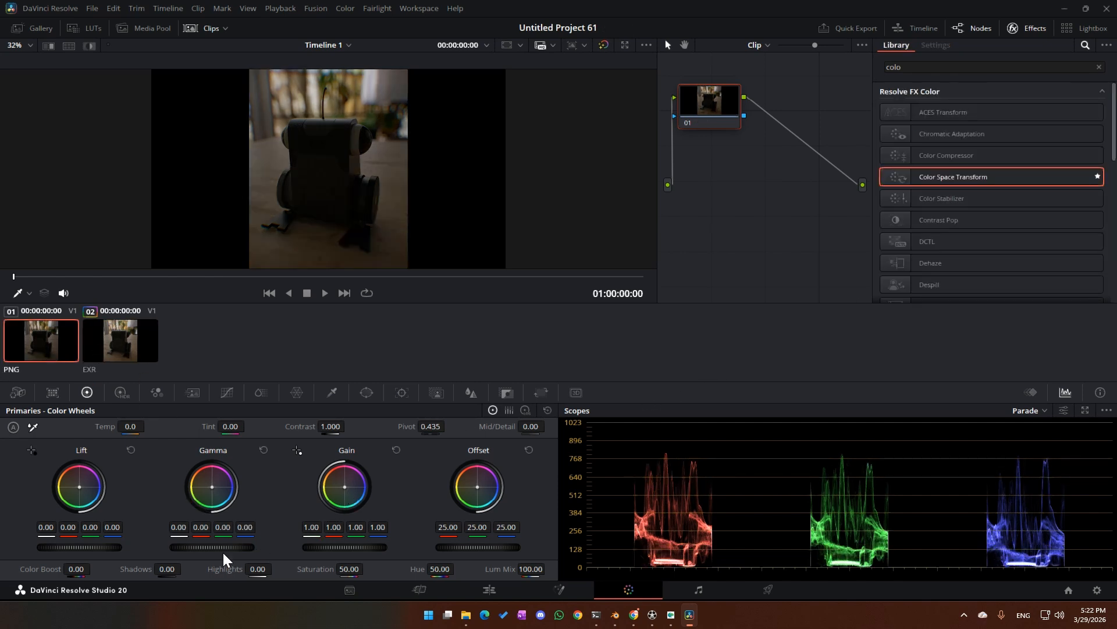
left_click_drag(224, 550, 464, 550)
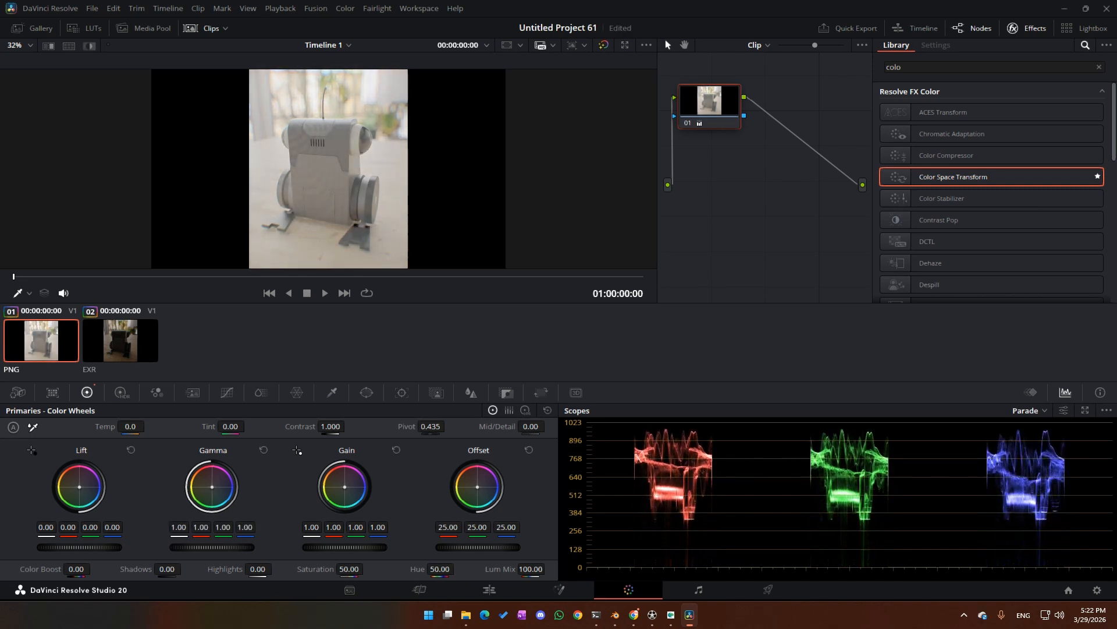
left_click(110, 348)
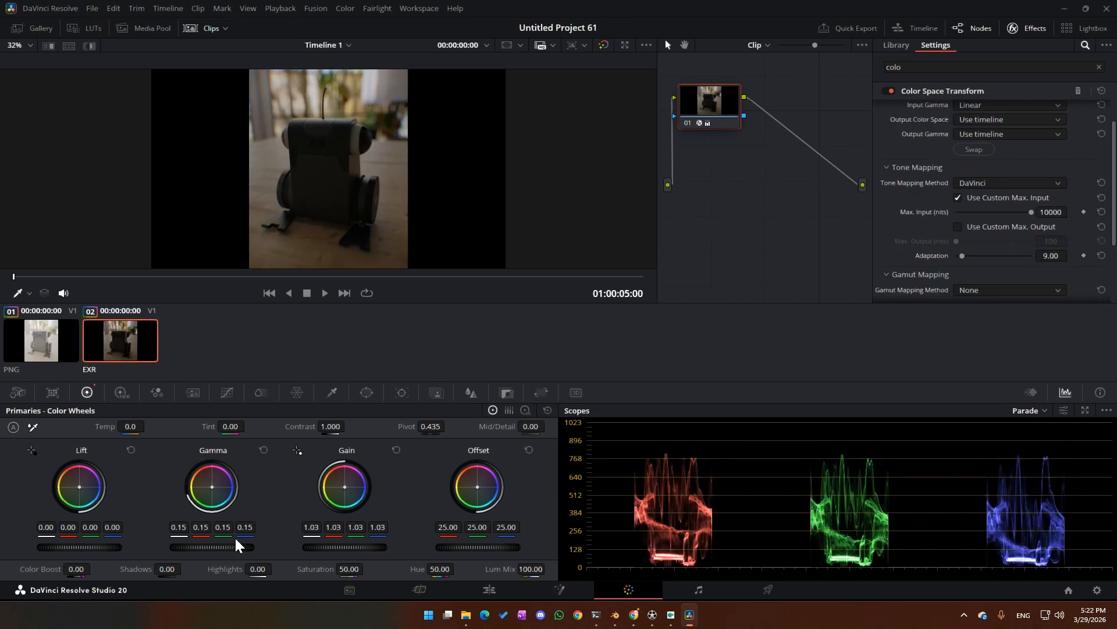
left_click_drag(212, 547, 355, 547)
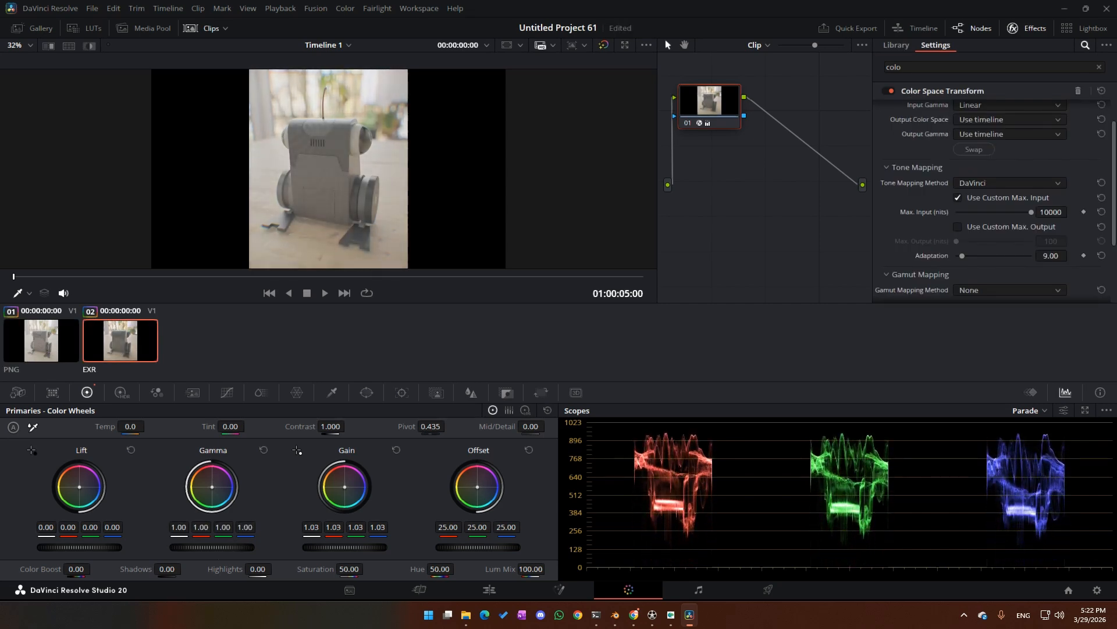
Step: Compare the strongly brightened PNG and EXR clips in the viewer and parade scopes
left_click(39, 352)
left_click(113, 342)
left_click(67, 342)
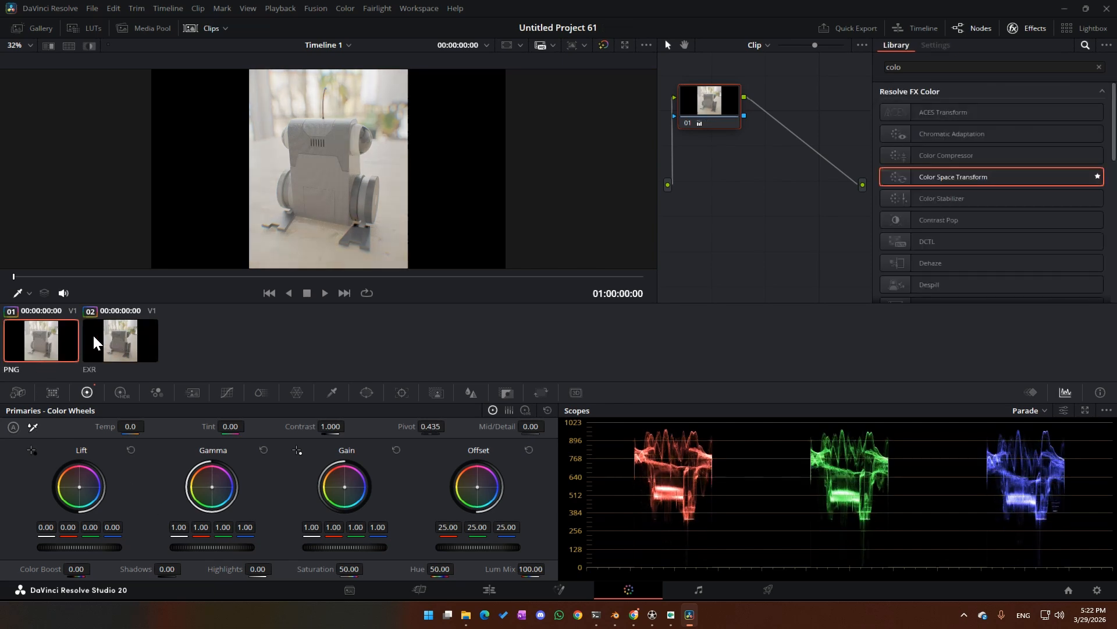
left_click(127, 341)
left_click(120, 341)
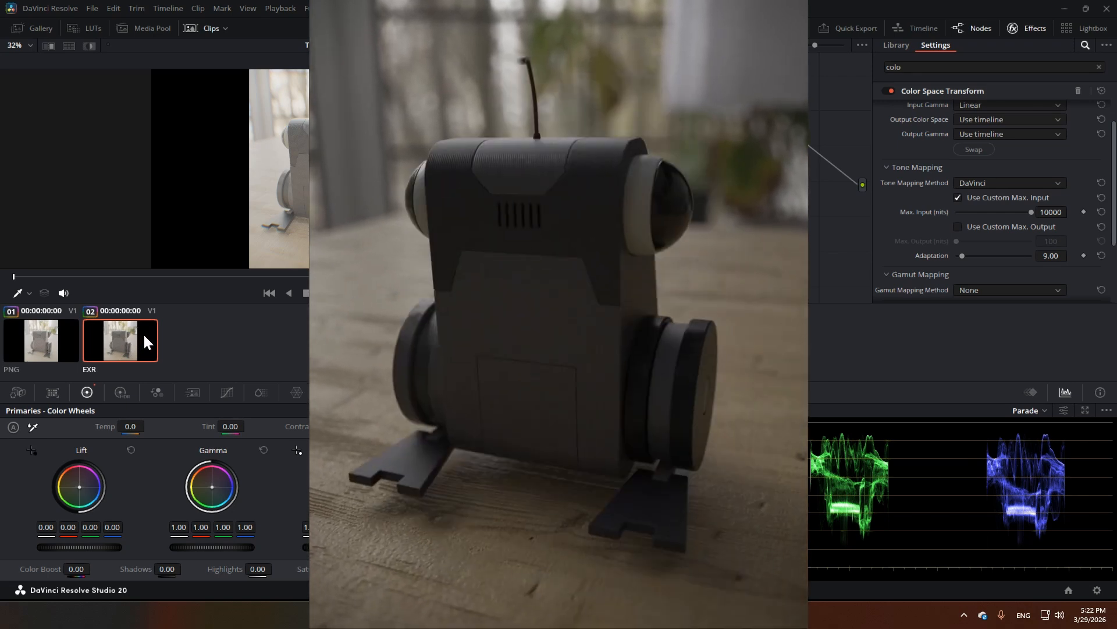
Step: Reset the EXR clip's gamma and gain, and review its Color Space Transform settings
left_click(264, 449)
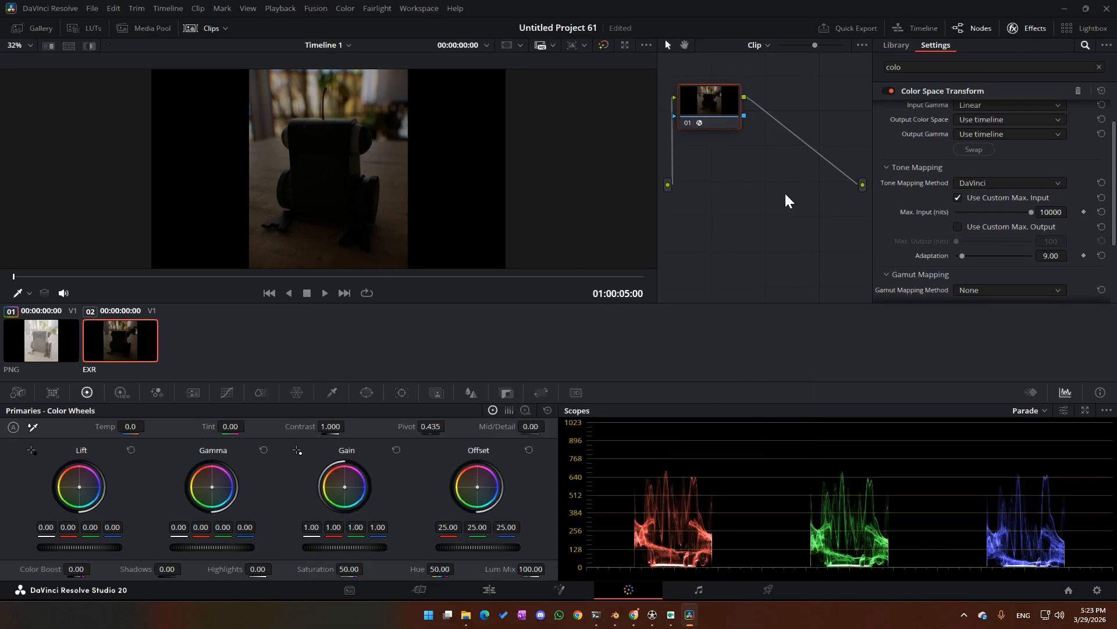
scroll(877, 211, "up", 1)
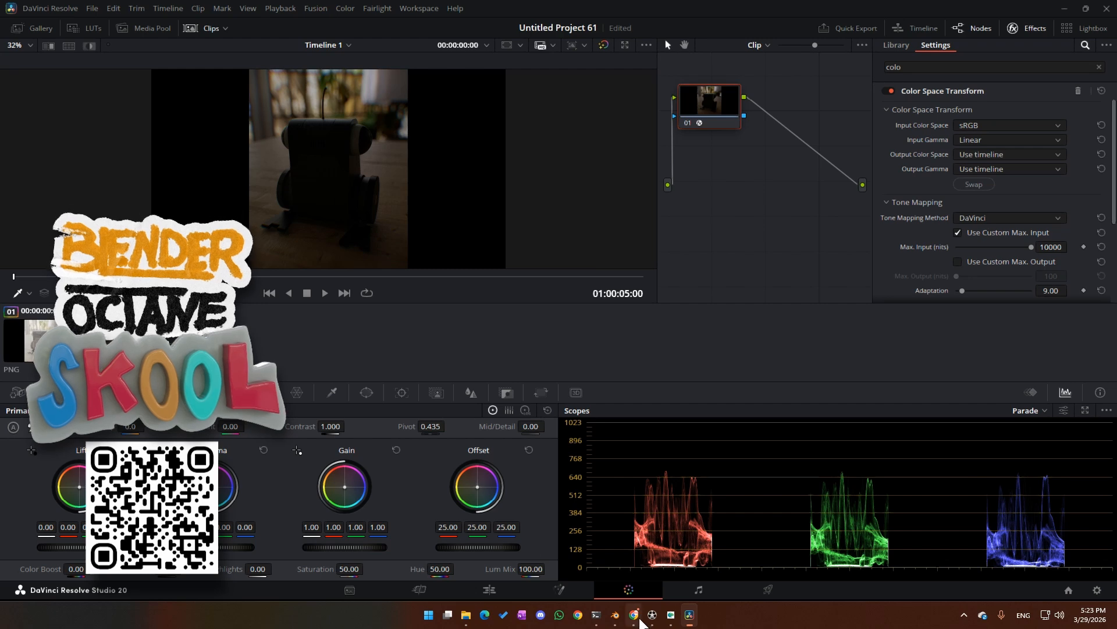
Step: Switch to Chrome to show the Render Optimization post in the Octane for Blender community
left_click(637, 617)
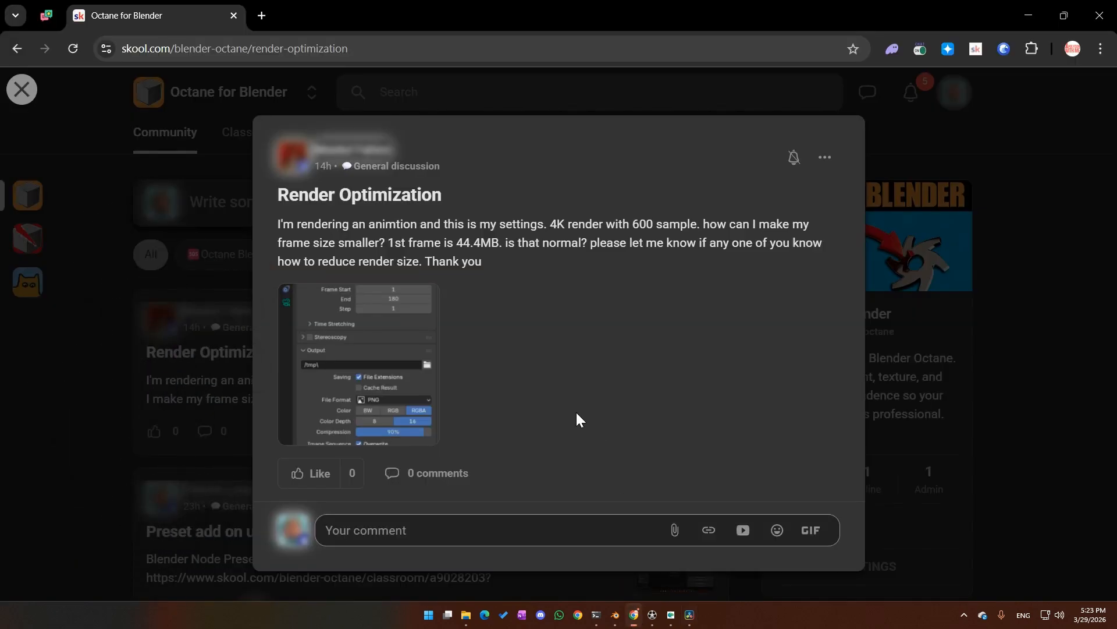